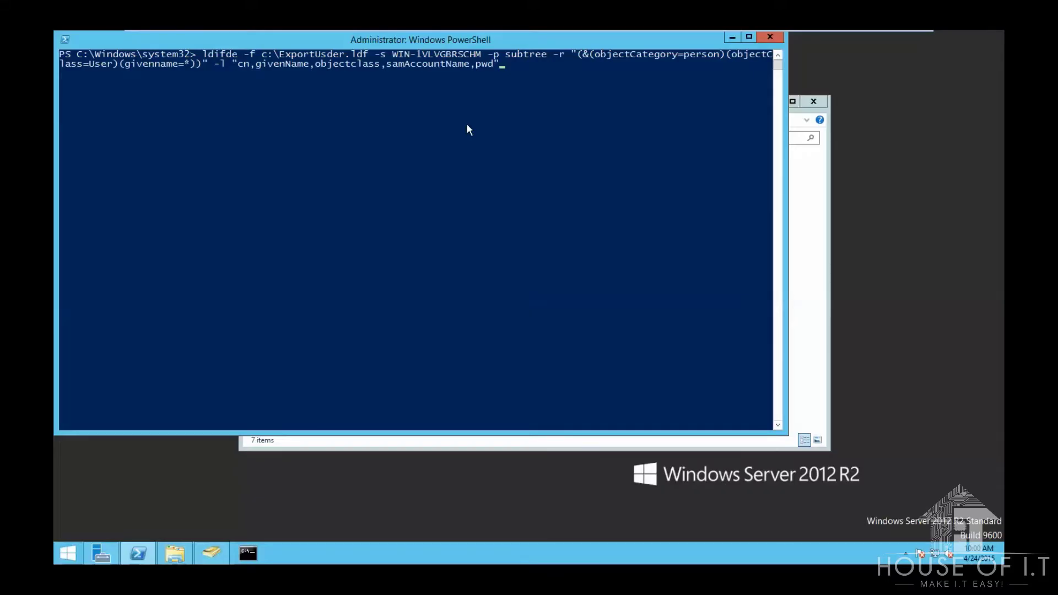
Run the ldifde export to ExportUsder.ldf and open the exported file in Notepad.
{"action": "key", "text": "Return"}
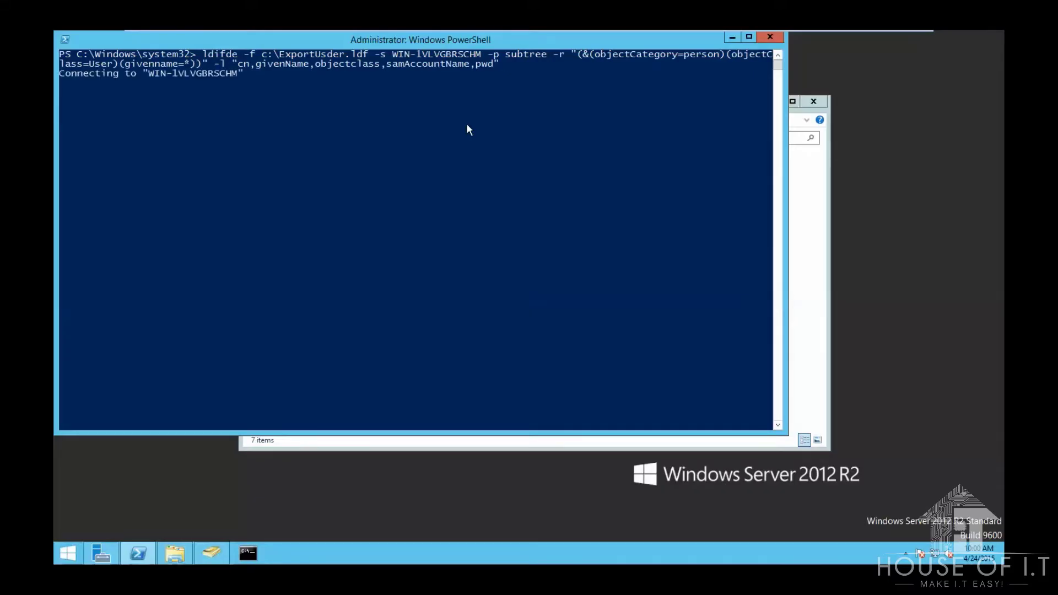
{"action": "left_click", "coordinate": [801, 210]}
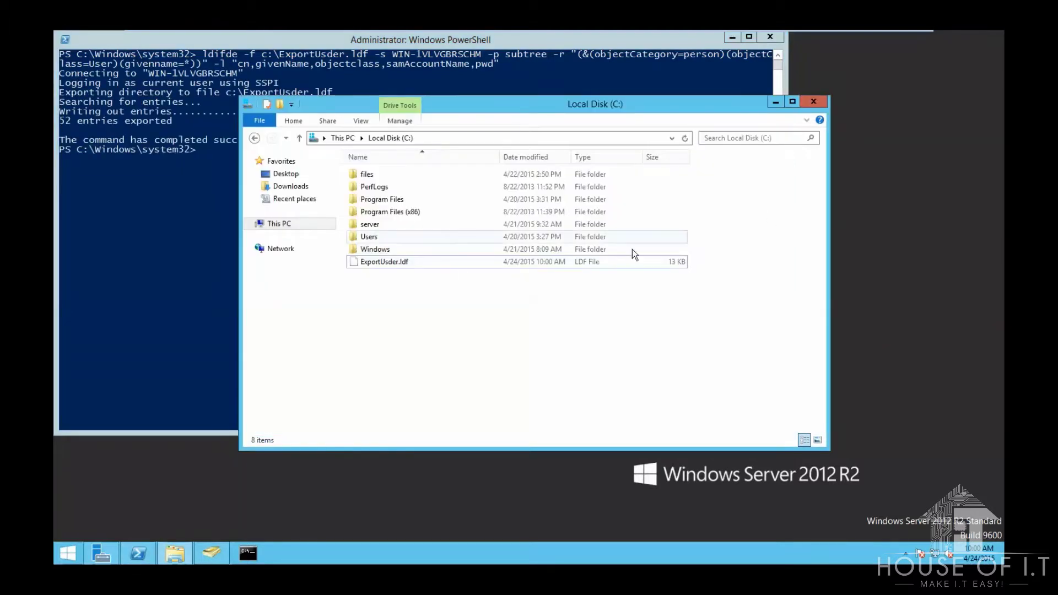
{"action": "double_click", "coordinate": [368, 263]}
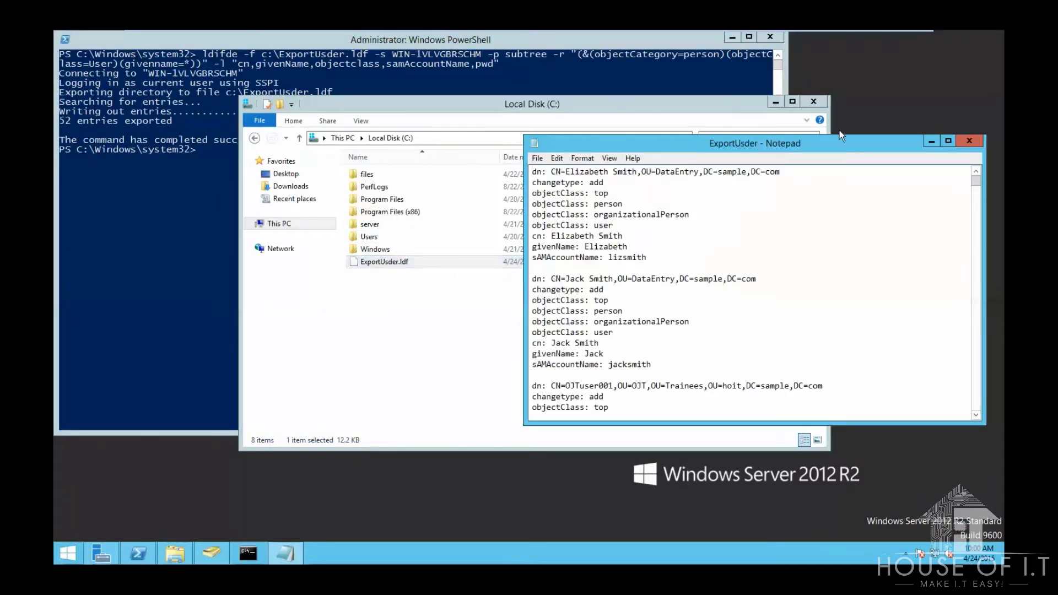
{"action": "left_click", "coordinate": [782, 105]}
{"action": "left_click", "coordinate": [801, 233]}
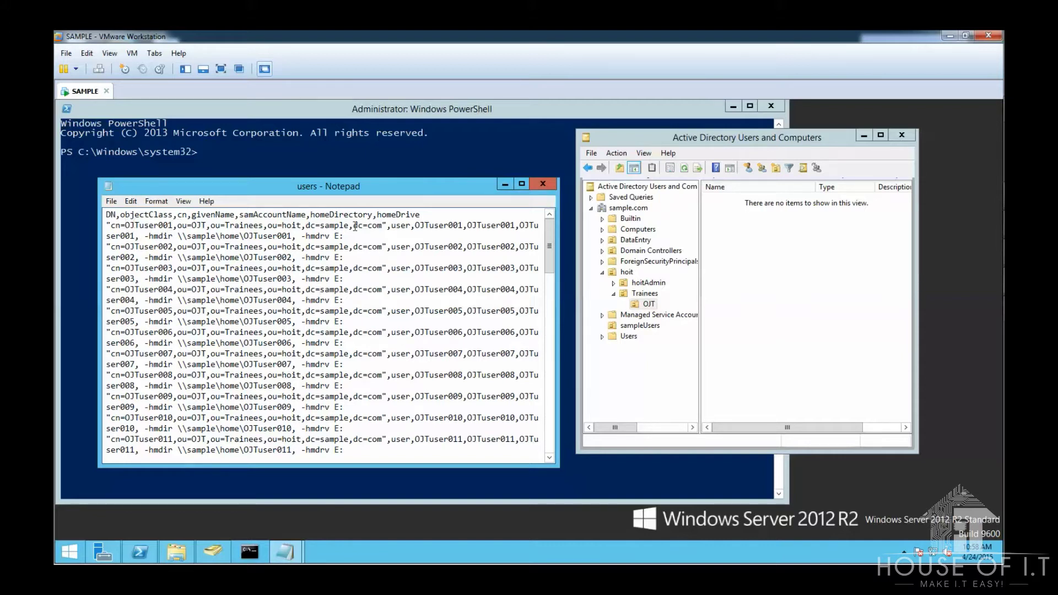
Highlight the header attributes and first three OJT user lines in users.csv.
{"action": "left_click_drag", "start_coordinate": [420, 215], "coordinate": [107, 213]}
{"action": "left_click", "coordinate": [178, 267]}
{"action": "left_click_drag", "start_coordinate": [106, 224], "coordinate": [321, 278]}
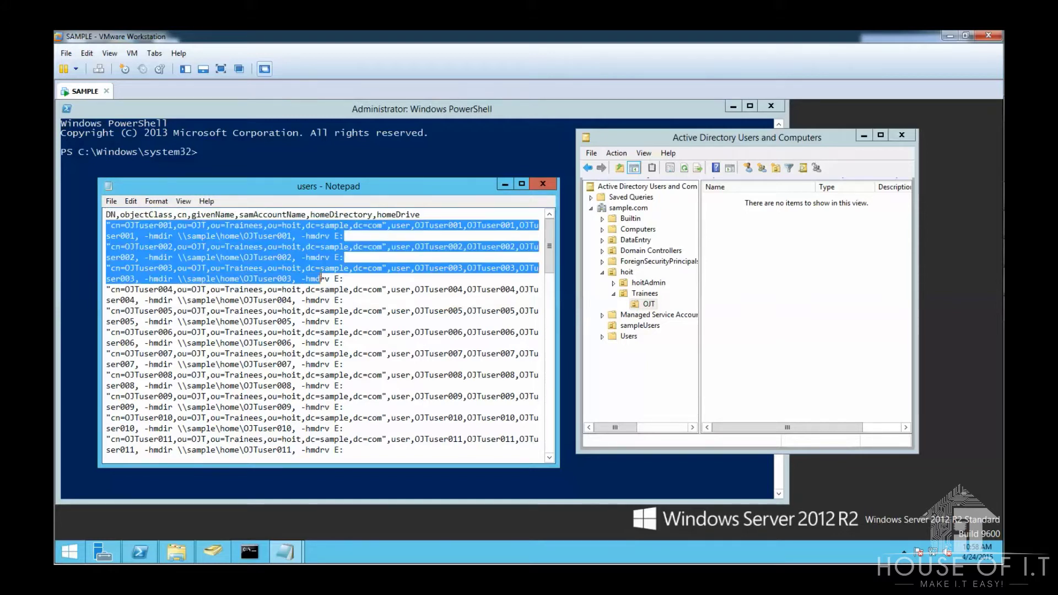
{"action": "left_click", "coordinate": [329, 341]}
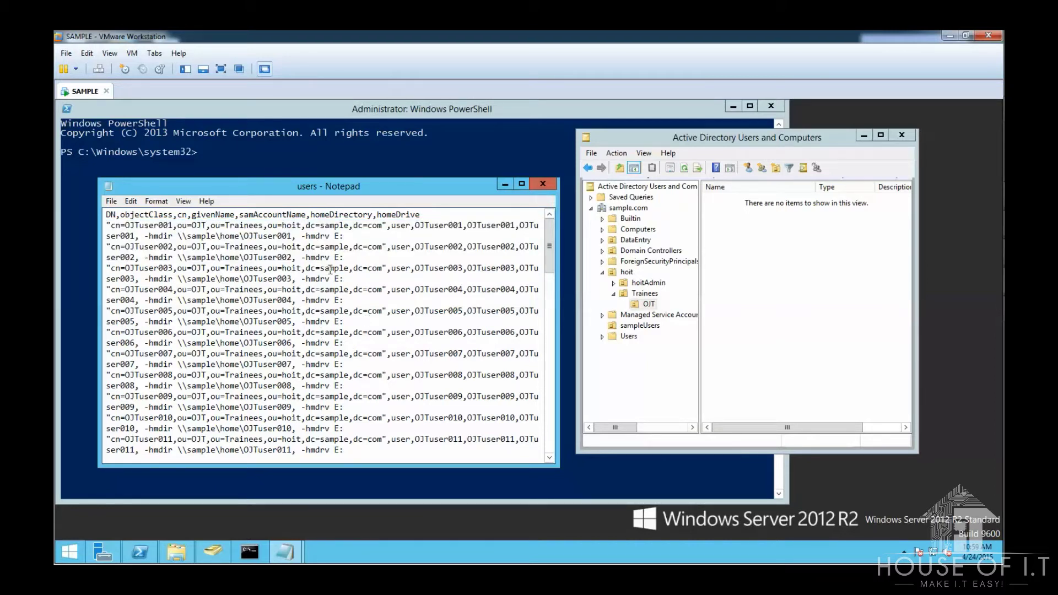
Paste the csvde -i -f c:\files\users.csv import command into PowerShell.
{"action": "left_click", "coordinate": [860, 294]}
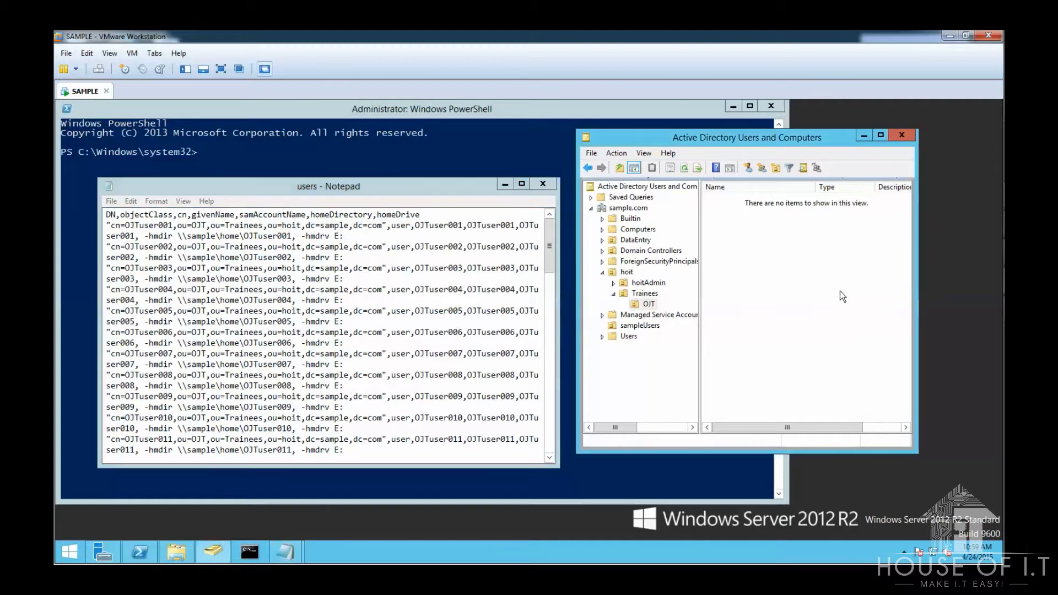
{"action": "left_click", "coordinate": [488, 145]}
{"action": "right_click", "coordinate": [487, 213]}
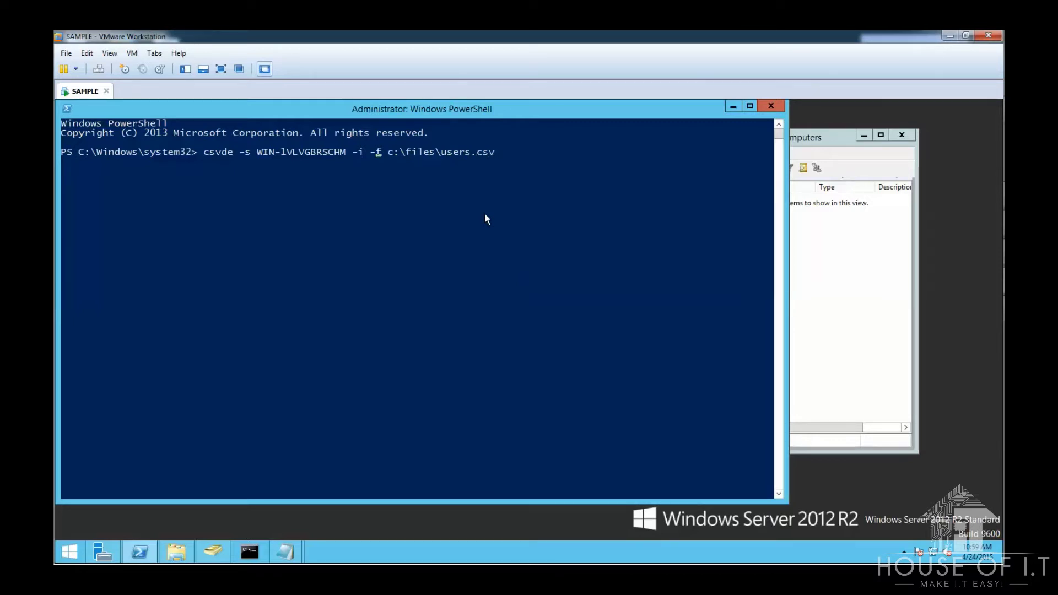
Run the csvde import and refresh the OJT container to browse the 49 new users.
{"action": "key", "text": "End"}
{"action": "key", "text": "Return"}
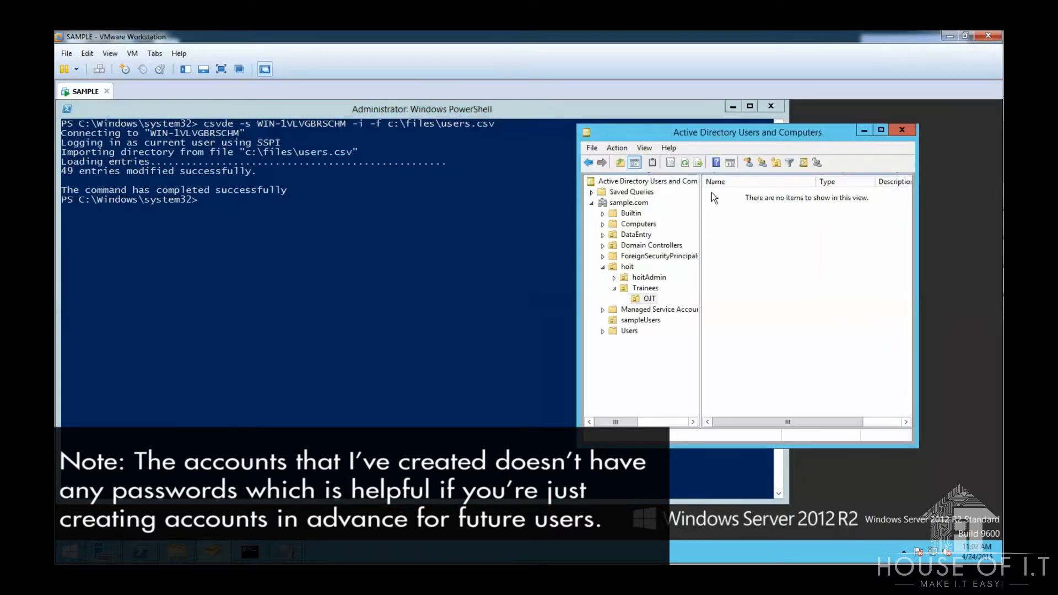
{"action": "left_click", "coordinate": [684, 162]}
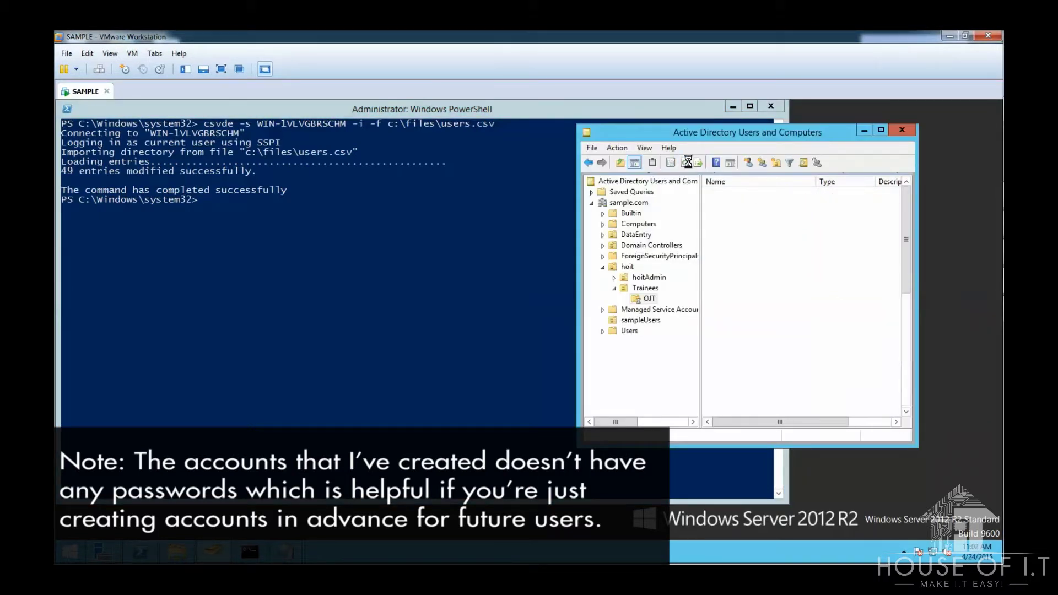
{"action": "left_click", "coordinate": [730, 205]}
{"action": "scroll", "coordinate": [737, 288], "scroll_direction": "down", "scroll_amount": 6}
{"action": "scroll", "coordinate": [737, 288], "scroll_direction": "down", "scroll_amount": 3}
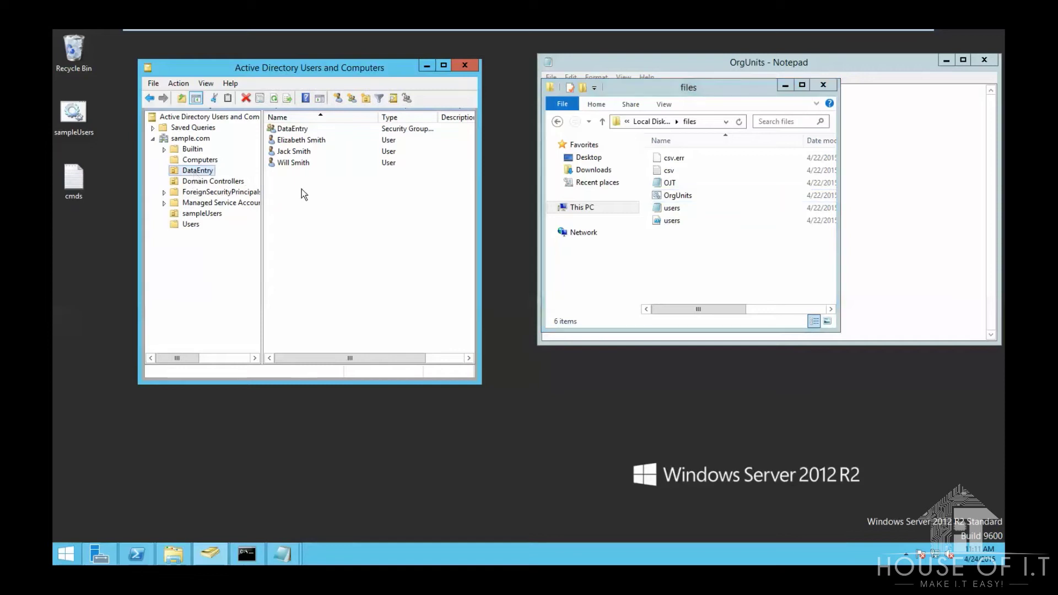
Select the four items in DataEntry, then deselect them.
{"action": "left_click_drag", "start_coordinate": [335, 203], "coordinate": [278, 111]}
{"action": "left_click_drag", "start_coordinate": [308, 192], "coordinate": [280, 102]}
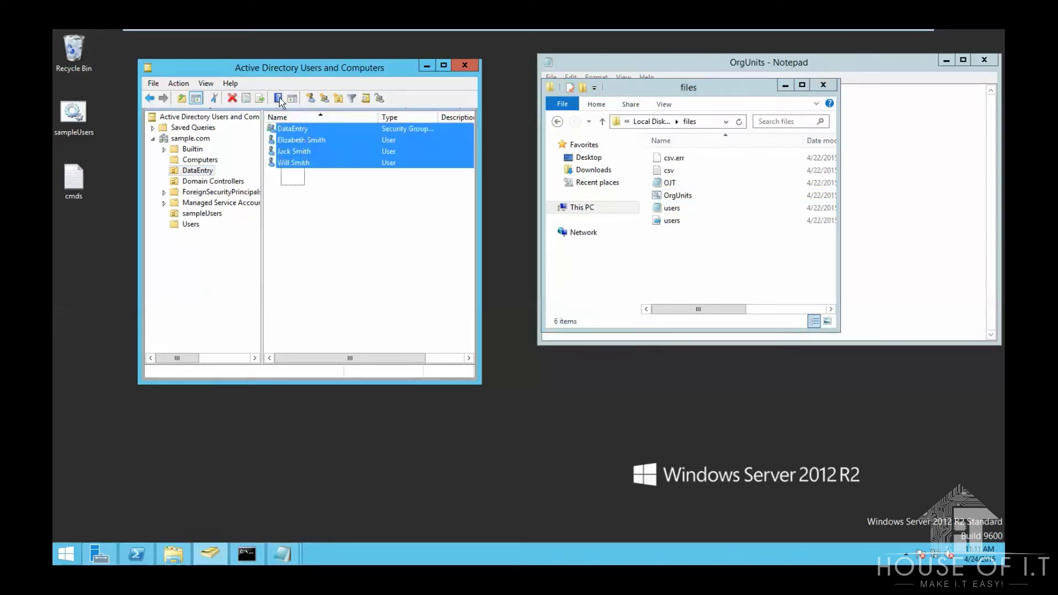
{"action": "left_click", "coordinate": [345, 213]}
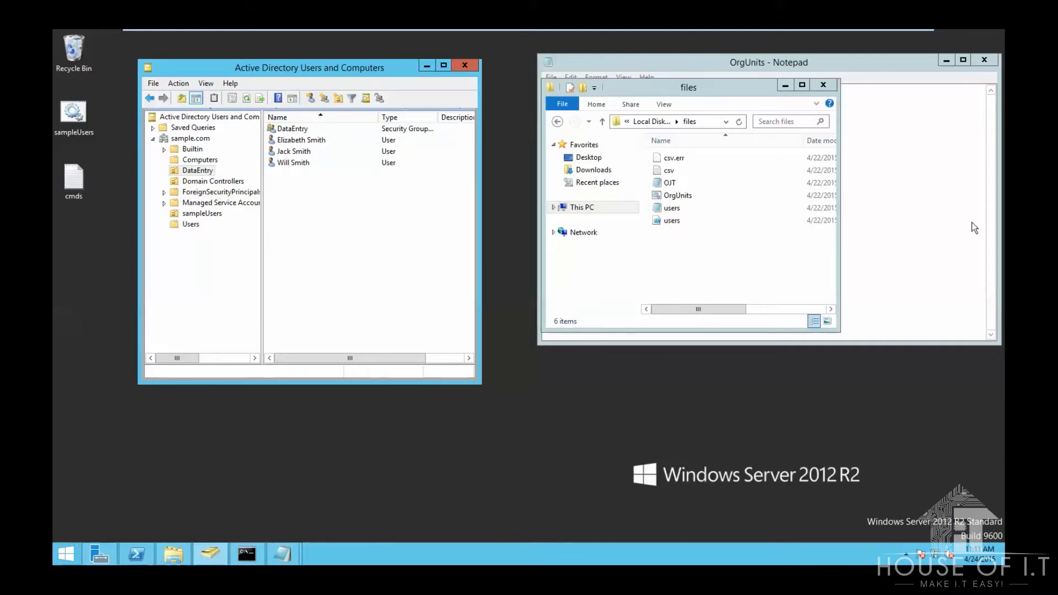
In the OrgUnits script, highlight the OU keyword on each of the four dsadd lines.
{"action": "left_click", "coordinate": [915, 219]}
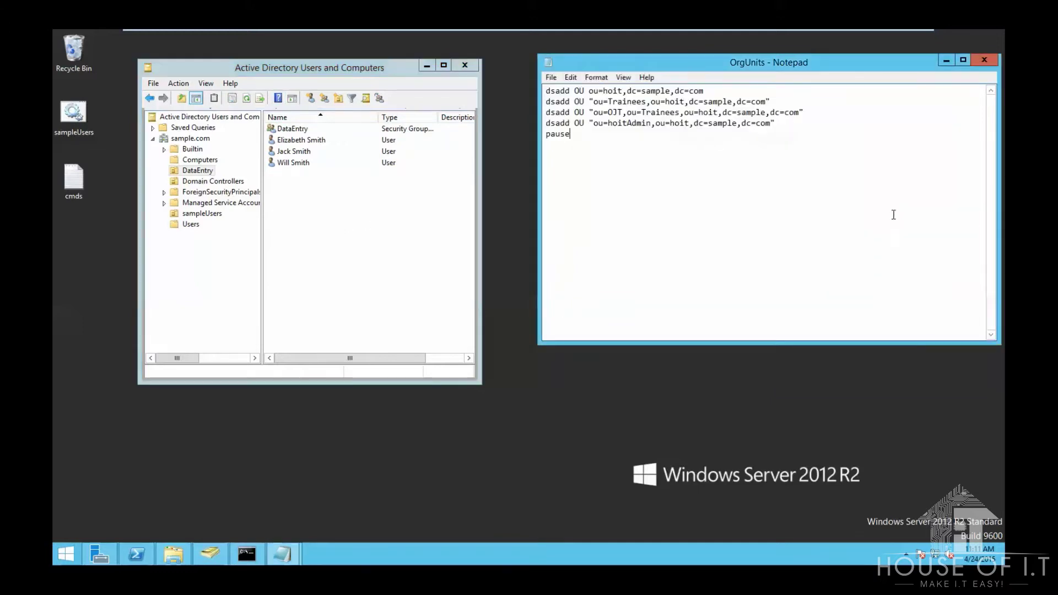
{"action": "left_click_drag", "start_coordinate": [548, 90], "coordinate": [590, 105]}
{"action": "double_click", "coordinate": [578, 91]}
{"action": "double_click", "coordinate": [578, 101]}
{"action": "double_click", "coordinate": [578, 112]}
{"action": "left_click", "coordinate": [581, 123]}
{"action": "double_click", "coordinate": [580, 123]}
Move the script window lower and highlight the hoit and Trainees OU names.
{"action": "left_click_drag", "start_coordinate": [718, 64], "coordinate": [712, 166]}
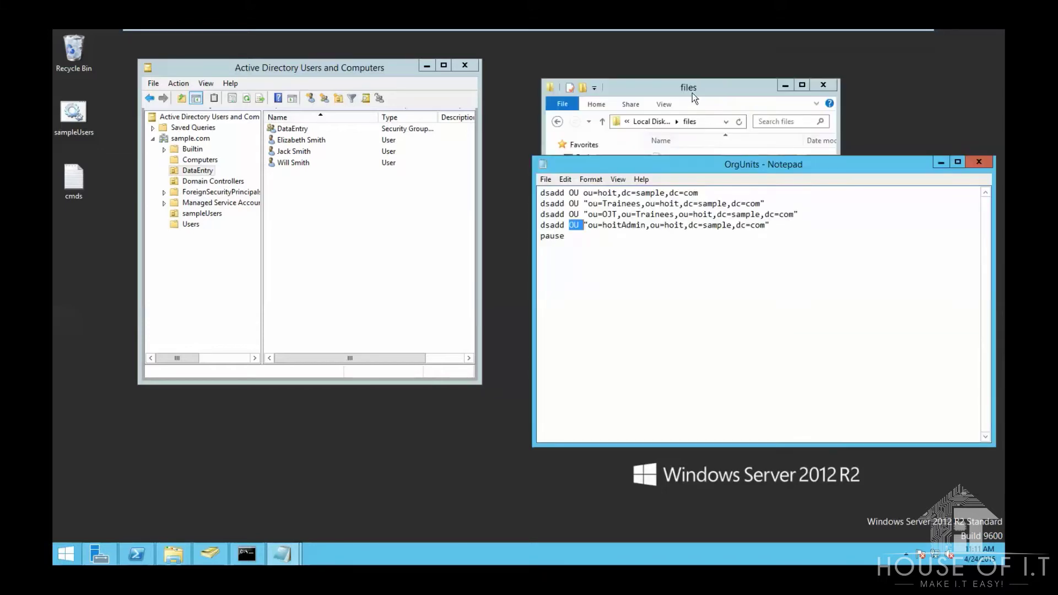
{"action": "double_click", "coordinate": [606, 194]}
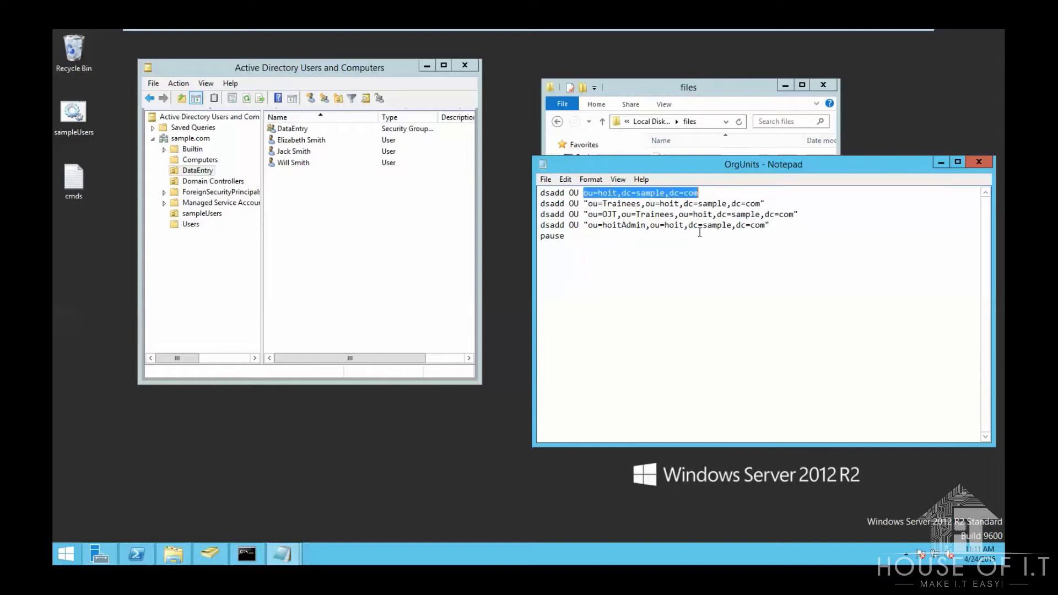
{"action": "left_click", "coordinate": [611, 192]}
{"action": "double_click", "coordinate": [608, 193]}
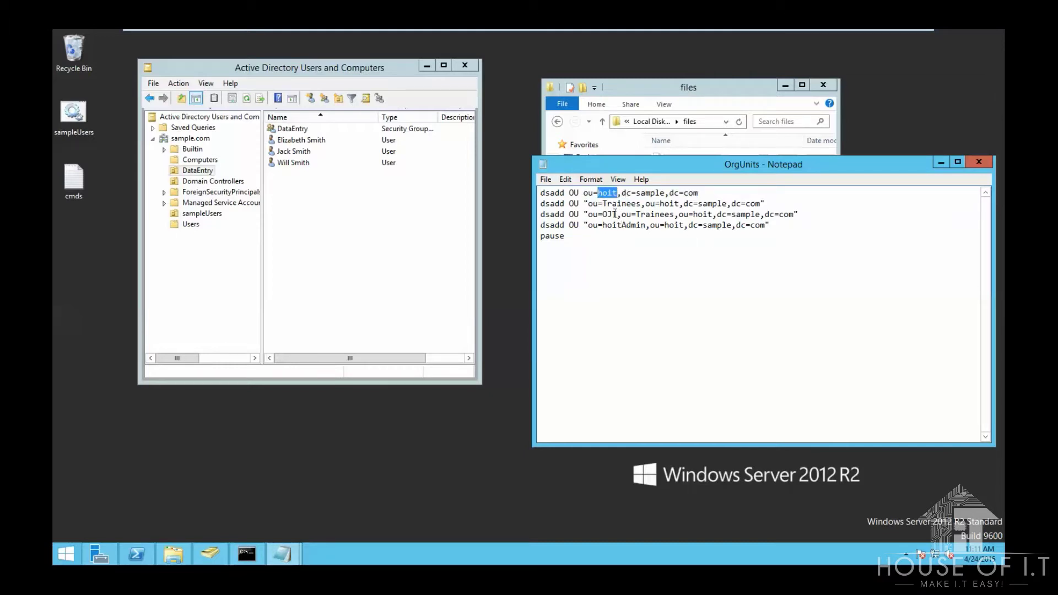
{"action": "left_click_drag", "start_coordinate": [602, 203], "coordinate": [644, 226]}
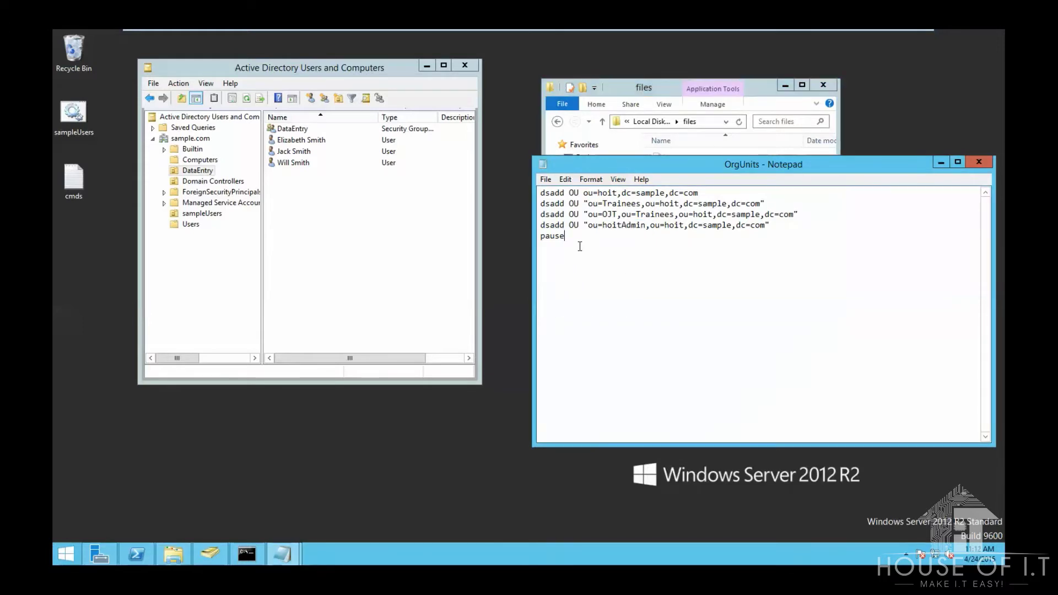
Run the OrgUnits batch file as administrator and dismiss it at the pause.
{"action": "double_click", "coordinate": [576, 238]}
{"action": "left_click", "coordinate": [713, 111]}
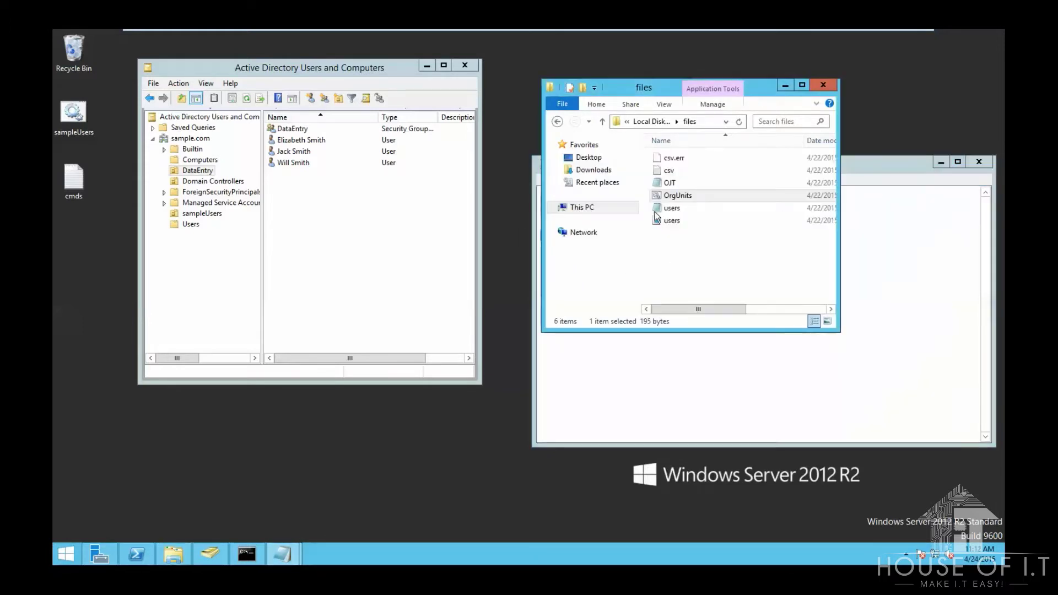
{"action": "right_click", "coordinate": [662, 214]}
{"action": "left_click", "coordinate": [708, 244]}
{"action": "left_click", "coordinate": [587, 315]}
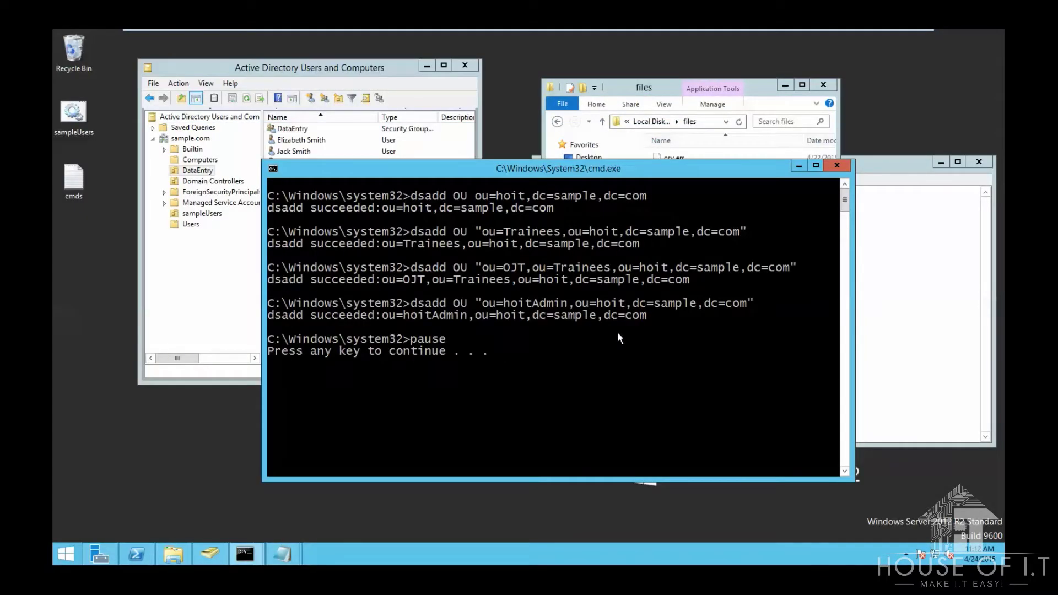
{"action": "key", "text": "Return"}
Refresh Active Directory Users and Computers and open the new Trainees OU under hoit.
{"action": "left_click", "coordinate": [286, 220]}
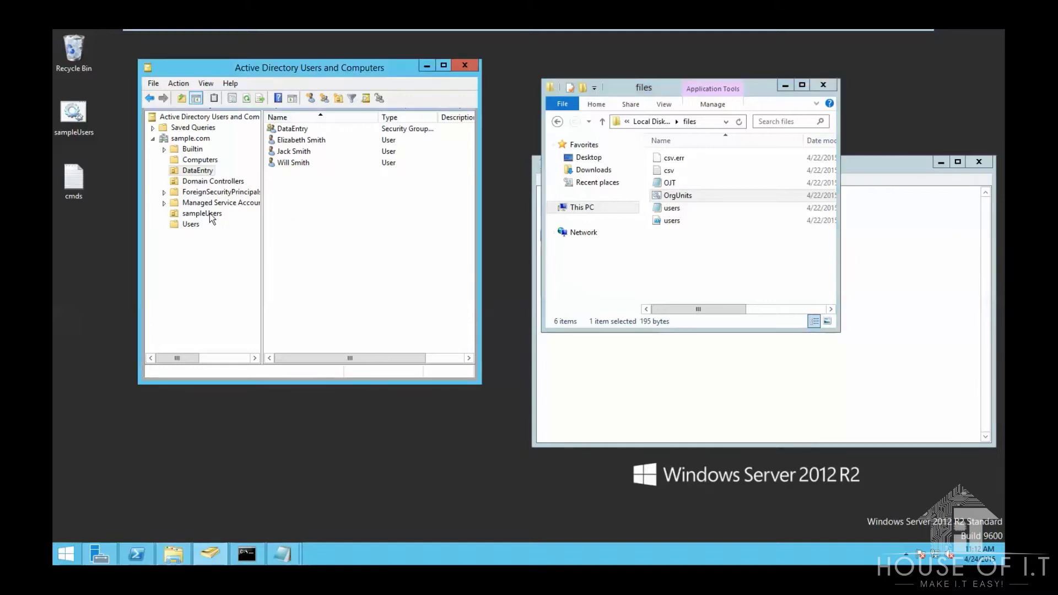
{"action": "left_click", "coordinate": [246, 99]}
{"action": "left_click", "coordinate": [188, 202]}
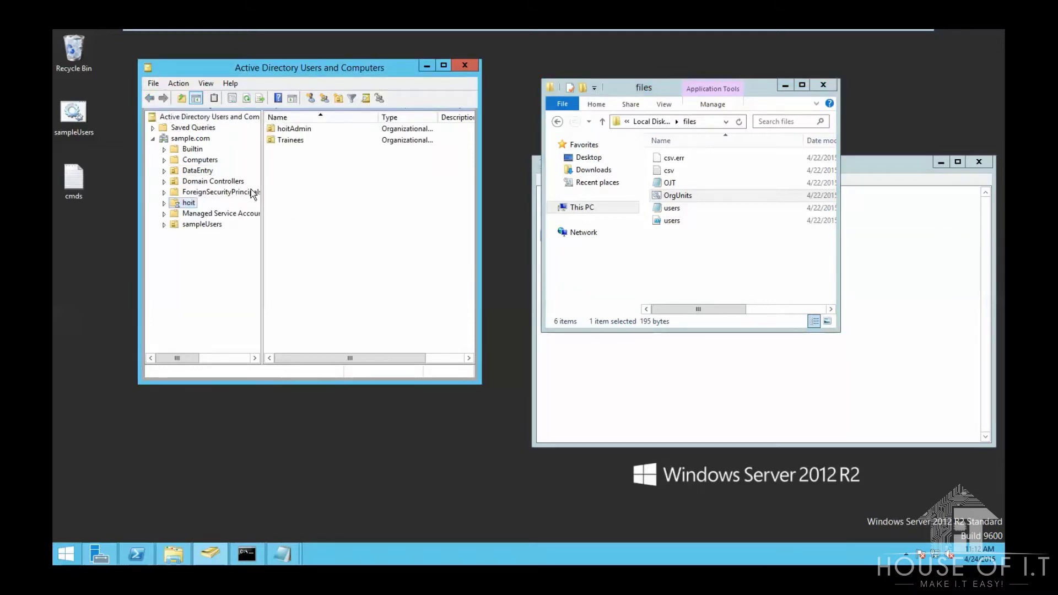
{"action": "double_click", "coordinate": [288, 141]}
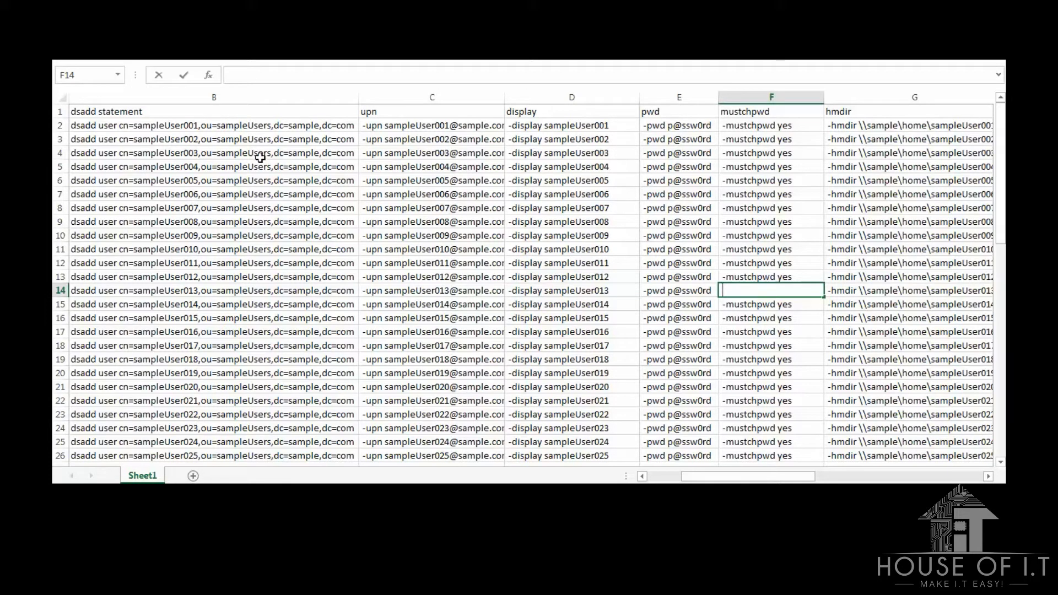
{"action": "scroll", "coordinate": [489, 392], "scroll_direction": "left", "scroll_amount": 1}
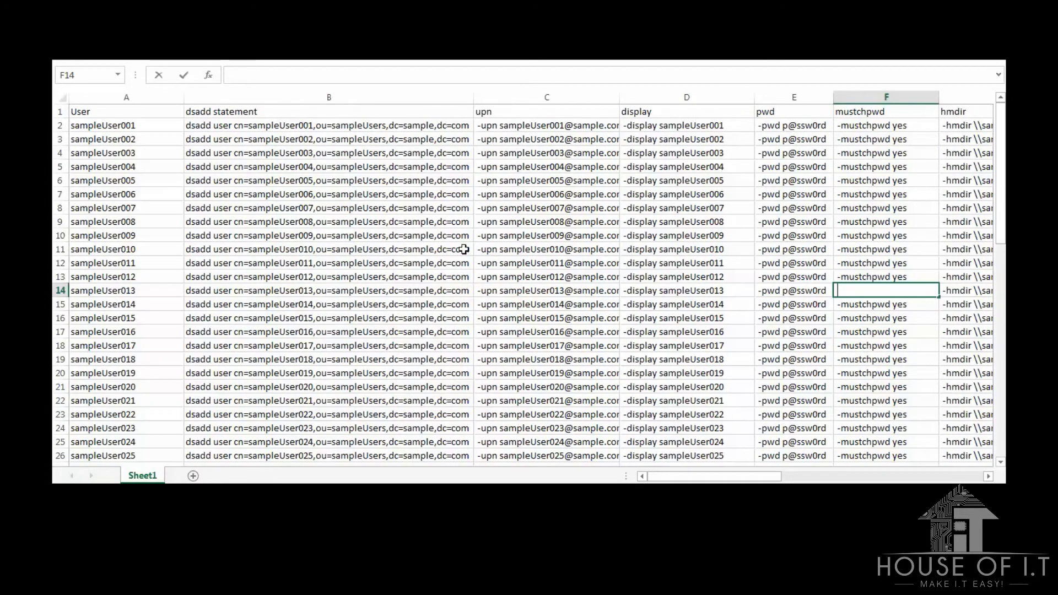
{"action": "left_click", "coordinate": [263, 128]}
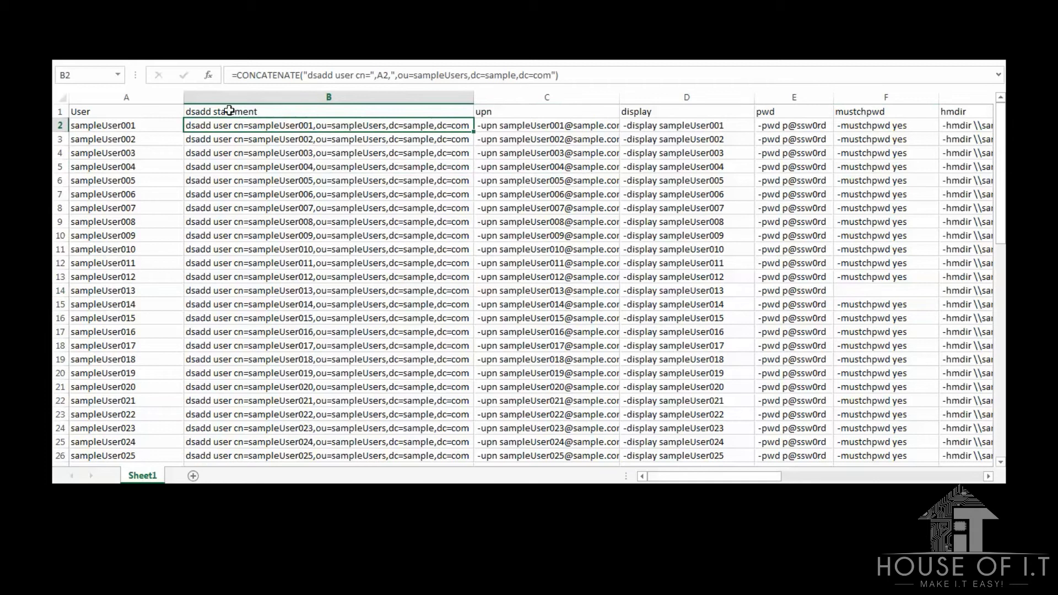
{"action": "left_click", "coordinate": [298, 80]}
{"action": "left_click_drag", "start_coordinate": [298, 81], "coordinate": [144, 80]}
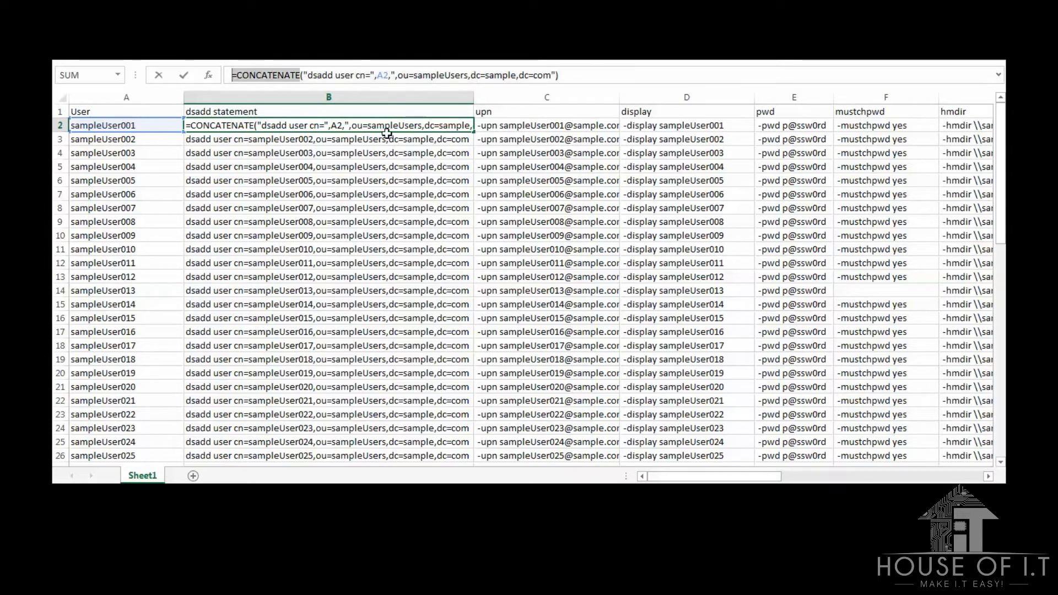
{"action": "key", "text": "Escape"}
{"action": "left_click", "coordinate": [331, 76]}
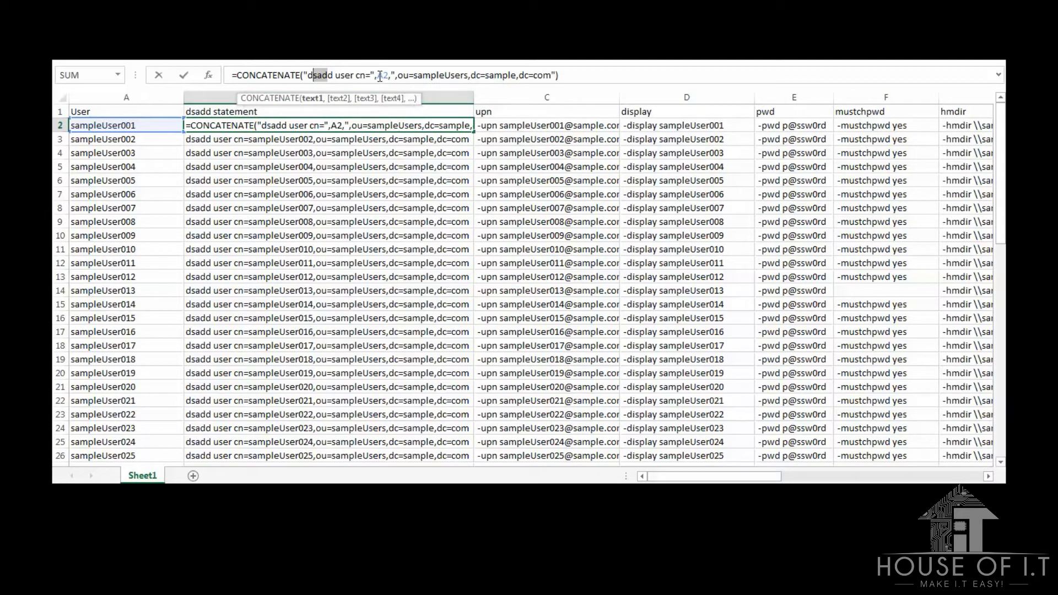
{"action": "left_click", "coordinate": [377, 76]}
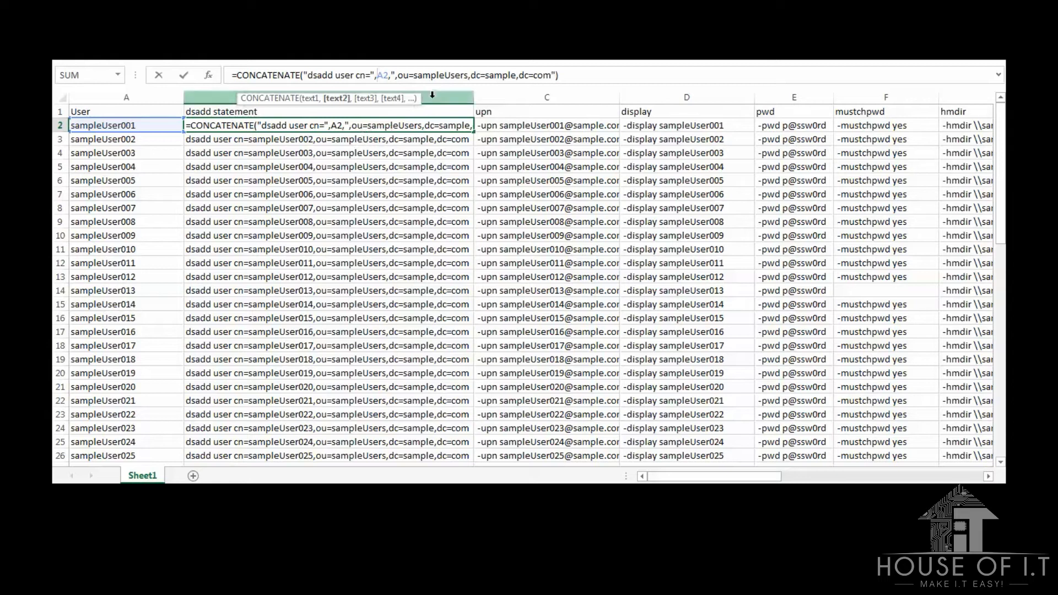
{"action": "left_click", "coordinate": [385, 168]}
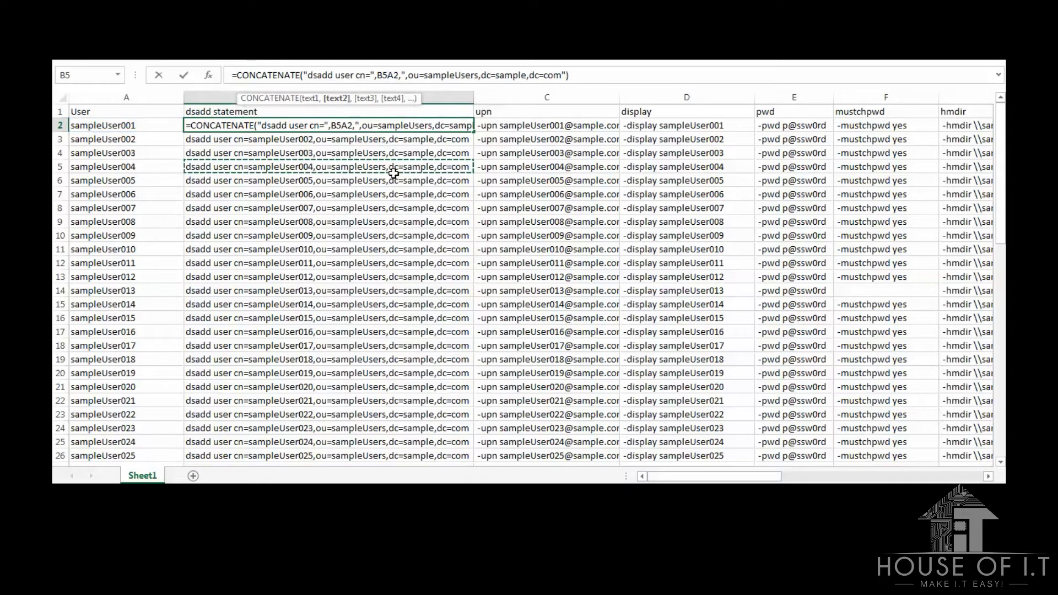
{"action": "key", "text": "Escape"}
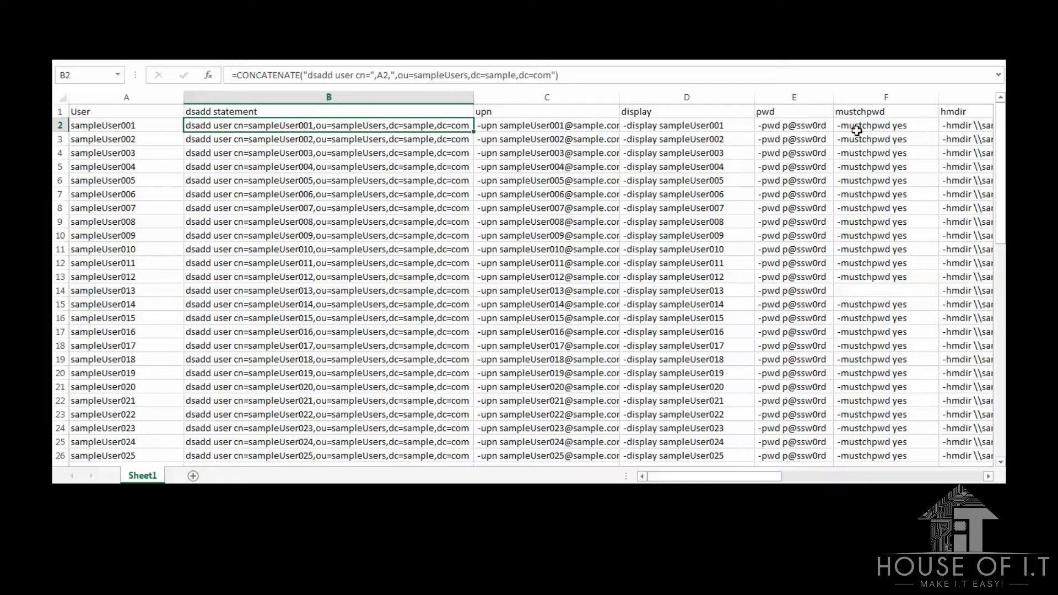
{"action": "left_click", "coordinate": [786, 131]}
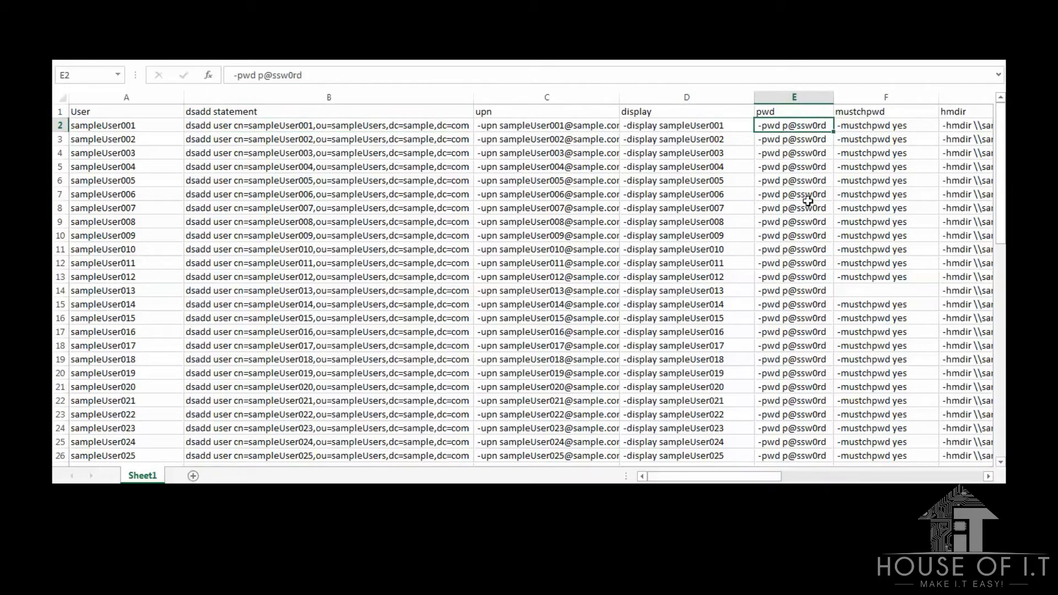
{"action": "left_click", "coordinate": [988, 476]}
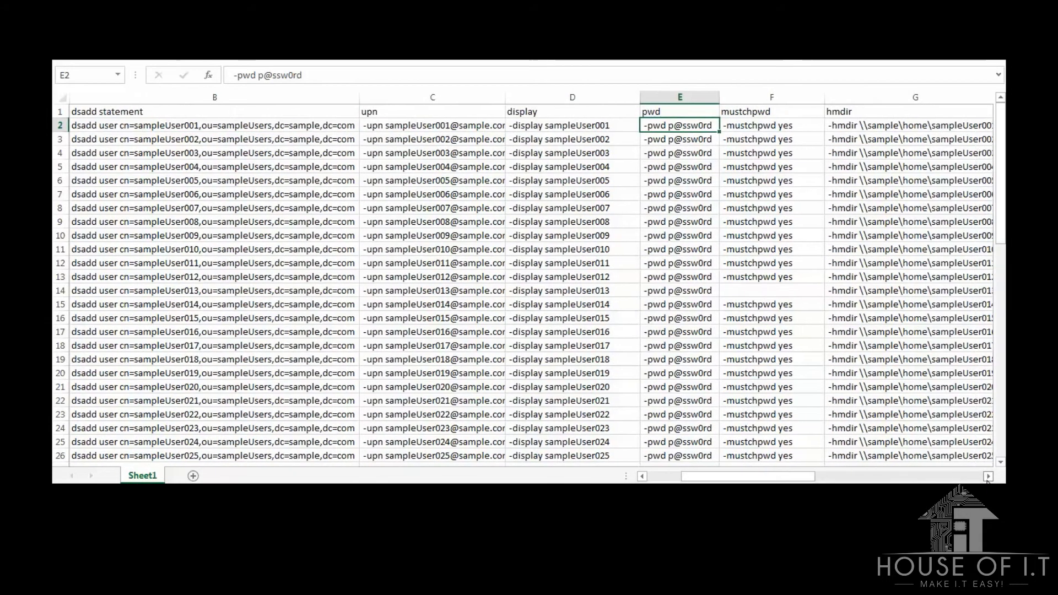
{"action": "left_click", "coordinate": [988, 476]}
{"action": "left_click", "coordinate": [988, 476]}
{"action": "left_click", "coordinate": [347, 126]}
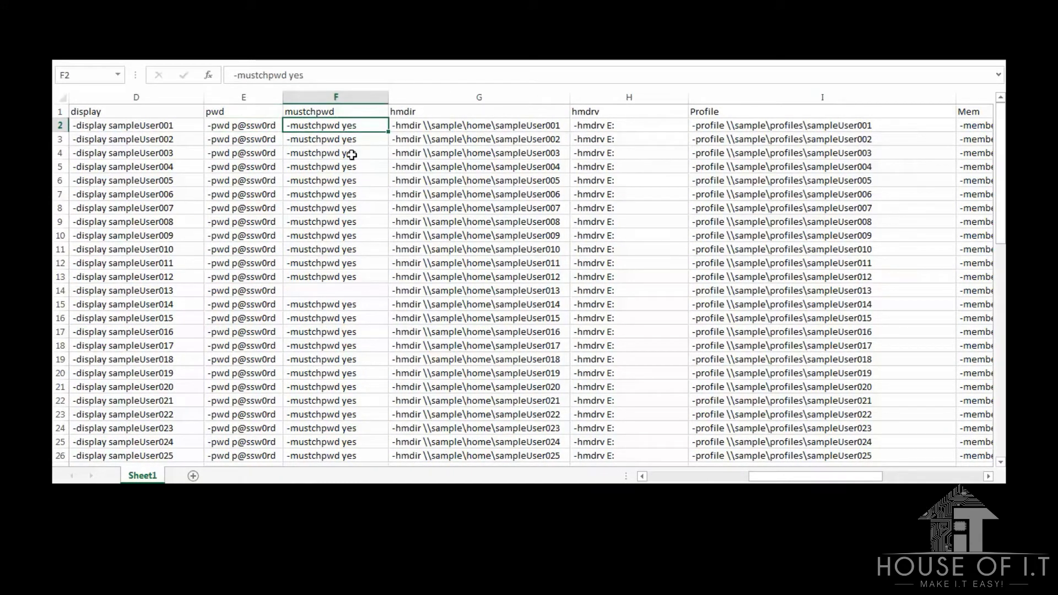
{"action": "left_click", "coordinate": [473, 130]}
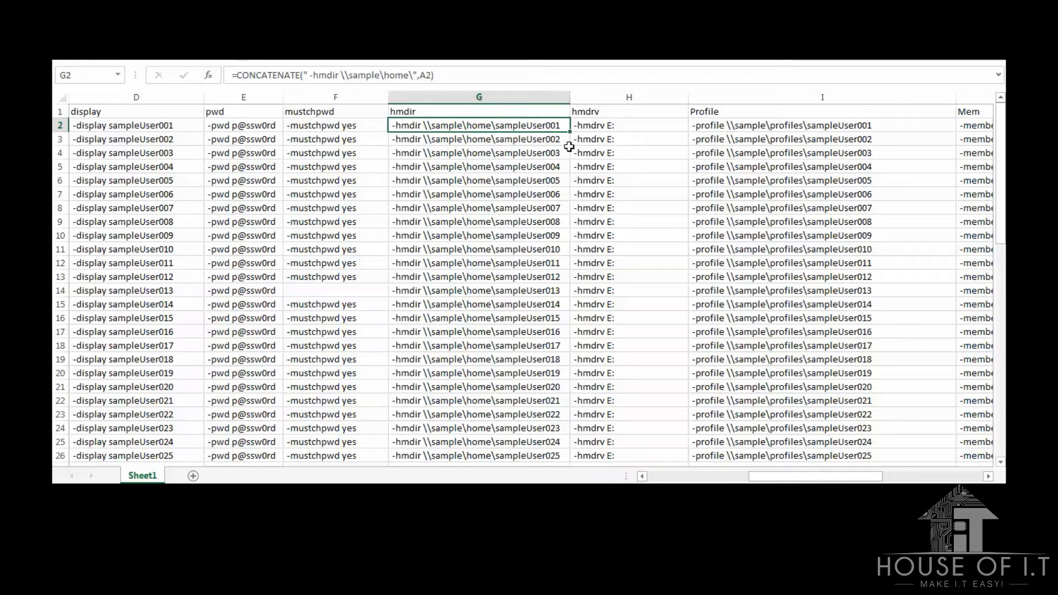
{"action": "left_click", "coordinate": [623, 128]}
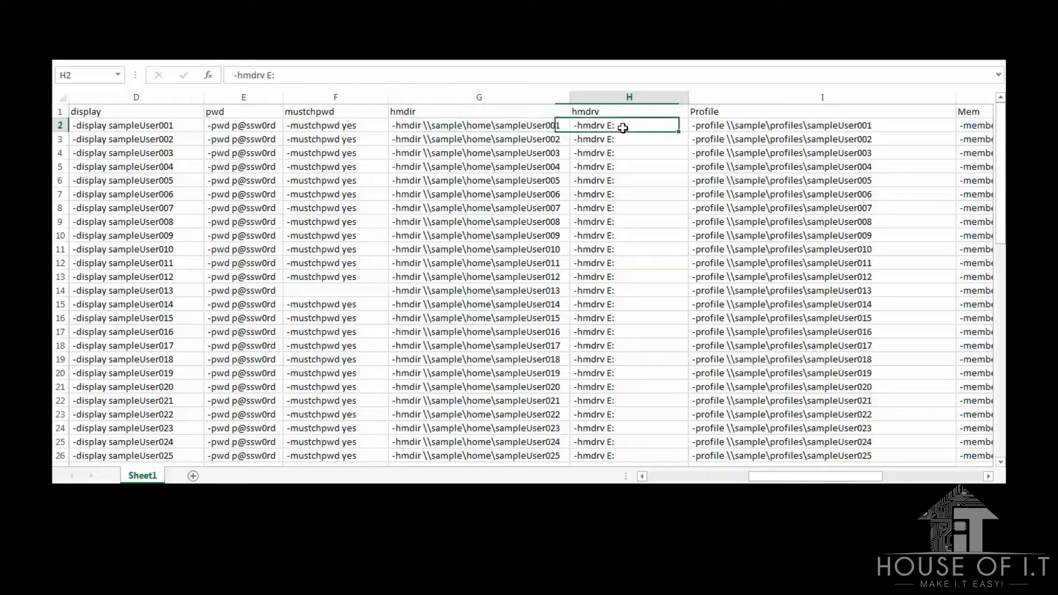
{"action": "left_click", "coordinate": [767, 127]}
{"action": "left_click_drag", "start_coordinate": [783, 477], "coordinate": [816, 478]}
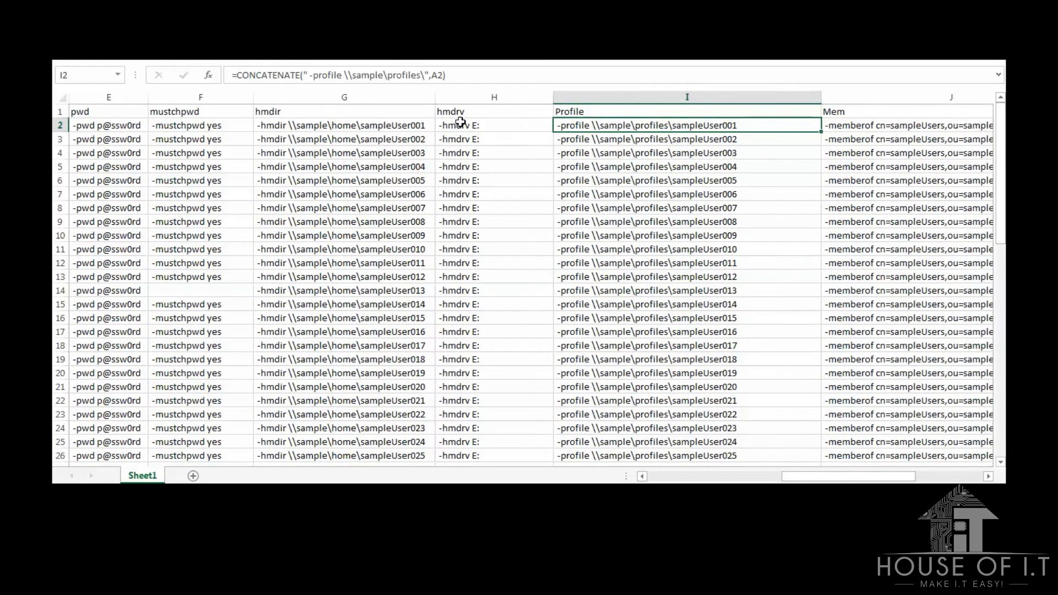
{"action": "left_click", "coordinate": [452, 73]}
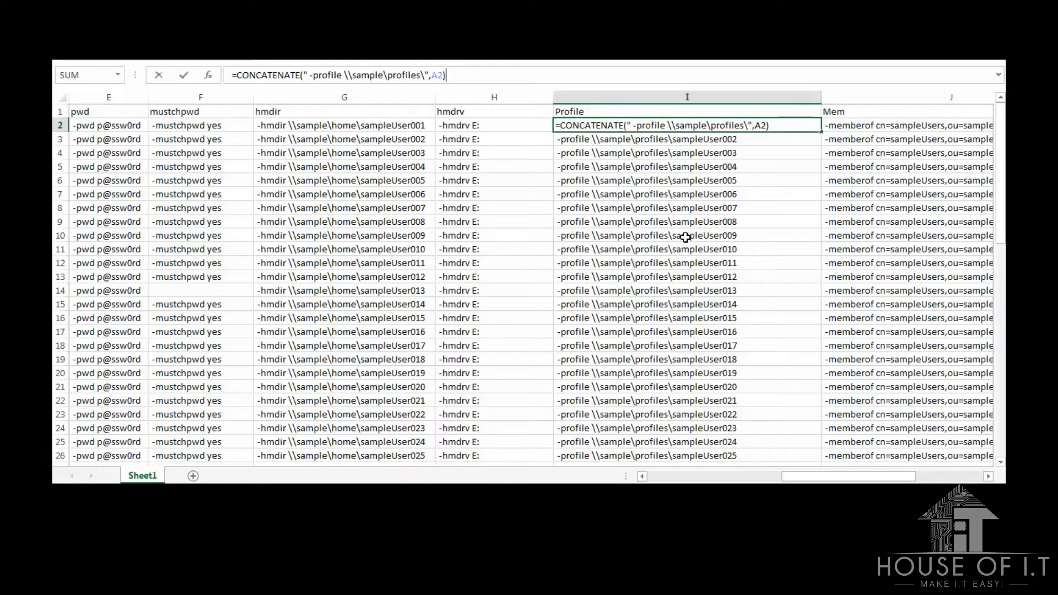
{"action": "key", "text": "ctrl+Return"}
{"action": "left_click_drag", "start_coordinate": [849, 476], "coordinate": [937, 476]}
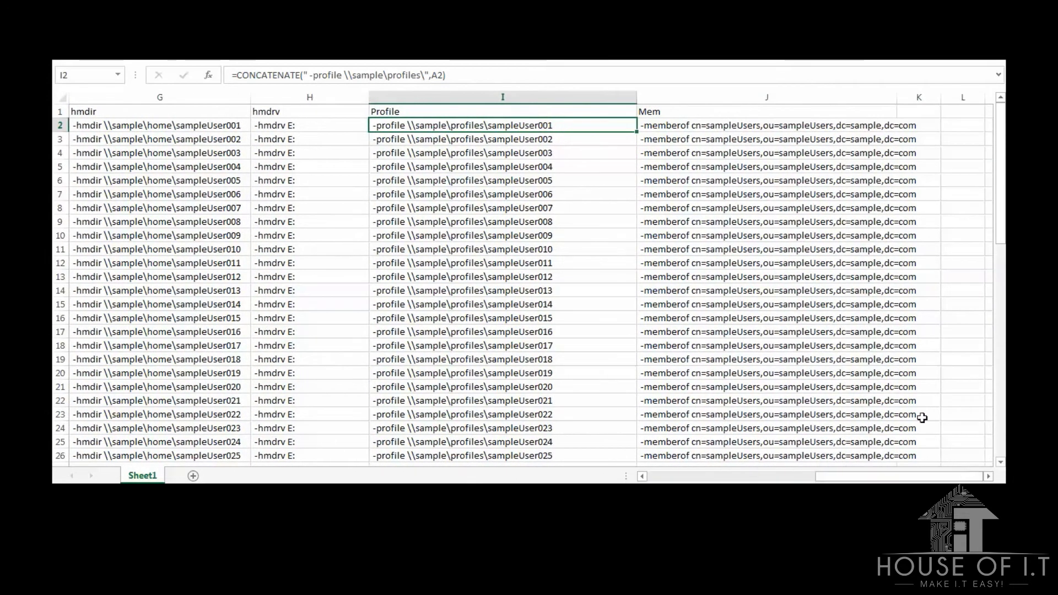
{"action": "left_click", "coordinate": [714, 126]}
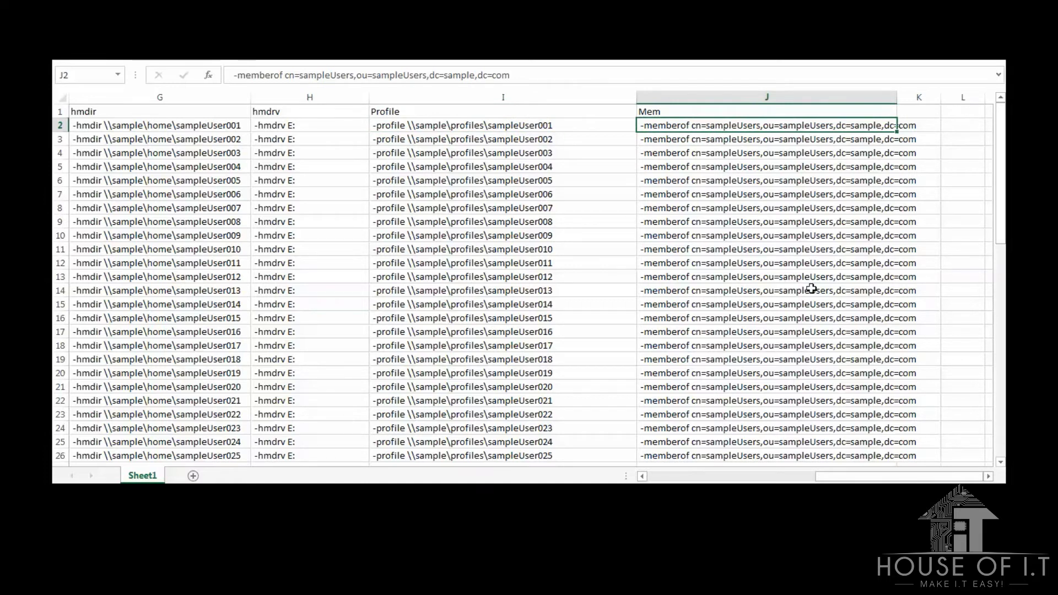
{"action": "scroll", "coordinate": [788, 297], "scroll_direction": "down", "scroll_amount": 4}
{"action": "scroll", "coordinate": [799, 331], "scroll_direction": "down", "scroll_amount": 1}
{"action": "scroll", "coordinate": [805, 363], "scroll_direction": "up", "scroll_amount": 5}
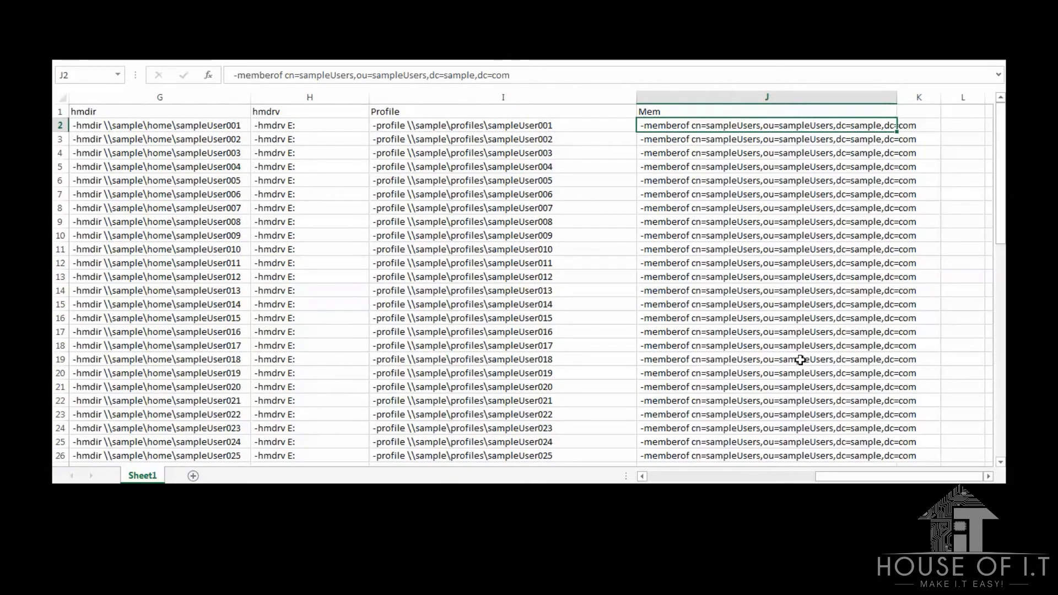
{"action": "scroll", "coordinate": [800, 360], "scroll_direction": "down", "scroll_amount": 4}
{"action": "scroll", "coordinate": [749, 292], "scroll_direction": "up", "scroll_amount": 4}
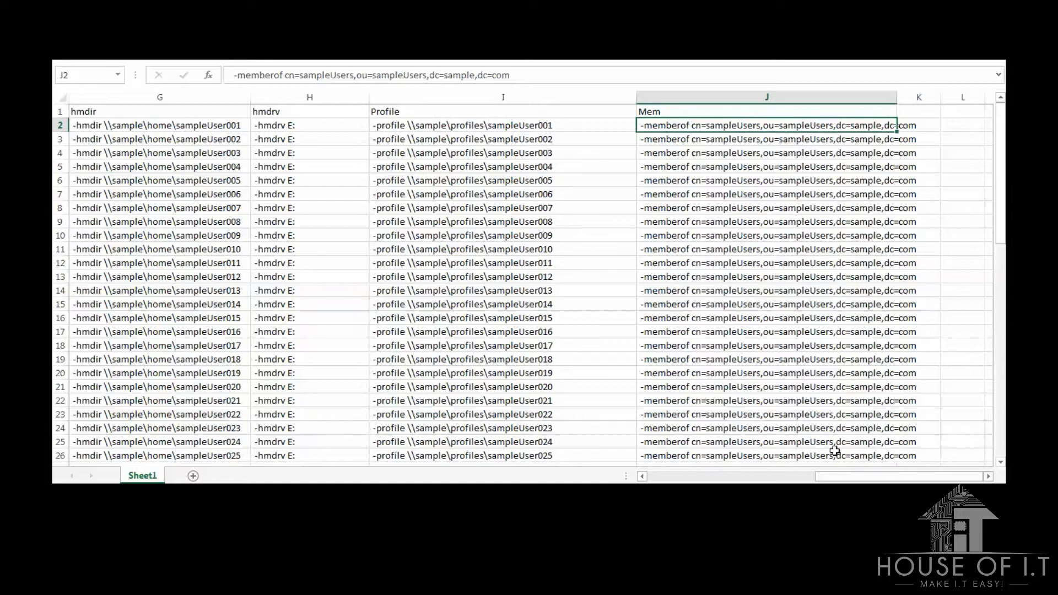
{"action": "scroll", "coordinate": [786, 384], "scroll_direction": "down", "scroll_amount": 7}
{"action": "scroll", "coordinate": [786, 385], "scroll_direction": "up", "scroll_amount": 7}
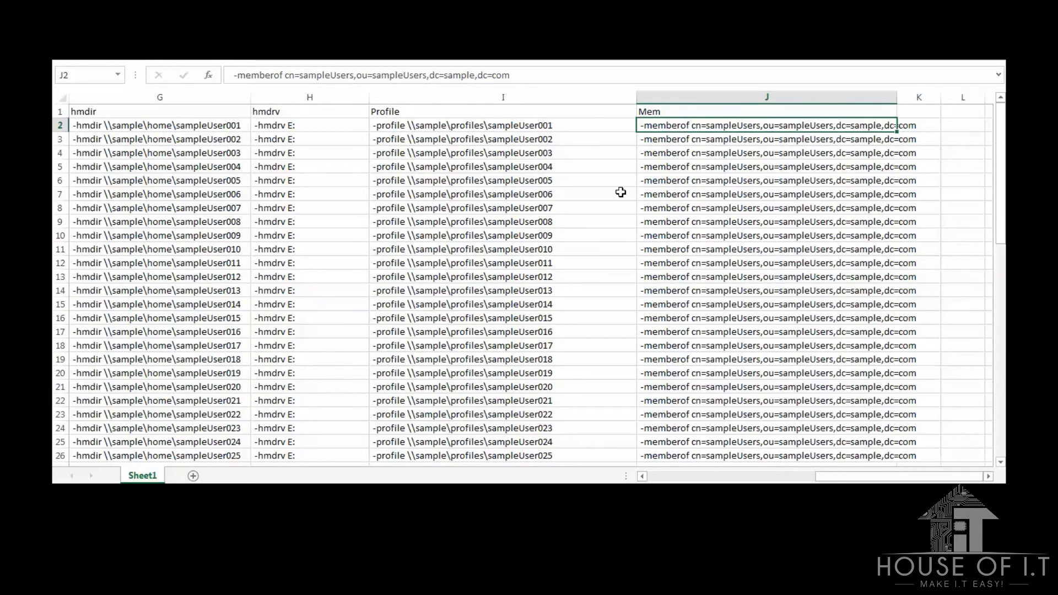
{"action": "left_click", "coordinate": [714, 168]}
{"action": "scroll", "coordinate": [763, 348], "scroll_direction": "down", "scroll_amount": 3}
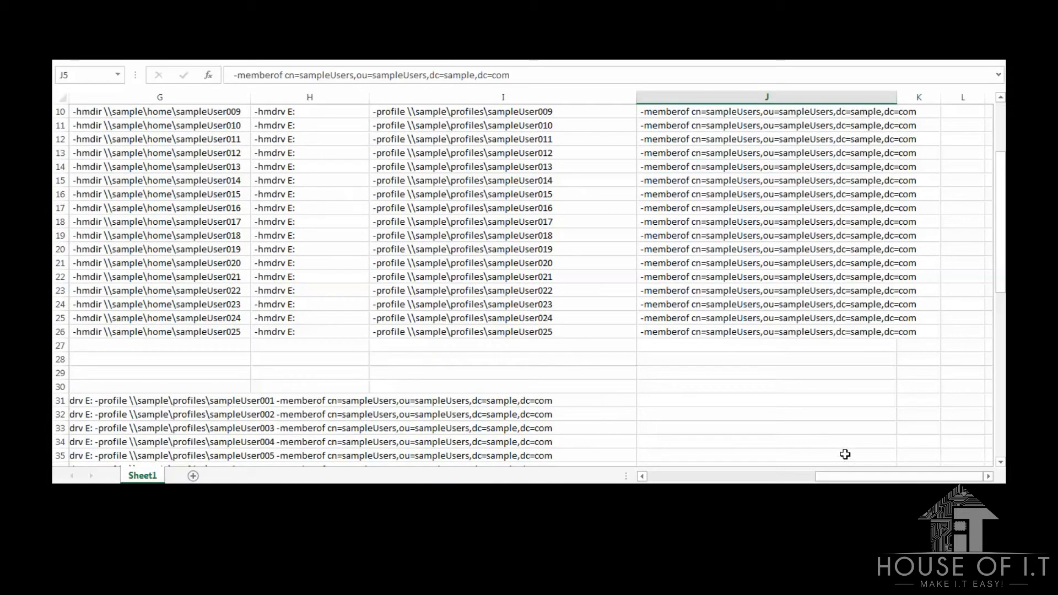
{"action": "left_click_drag", "start_coordinate": [833, 478], "coordinate": [832, 477]}
{"action": "scroll", "coordinate": [818, 410], "scroll_direction": "down", "scroll_amount": 1}
{"action": "scroll", "coordinate": [816, 410], "scroll_direction": "up", "scroll_amount": 4}
{"action": "scroll", "coordinate": [817, 411], "scroll_direction": "down", "scroll_amount": 1}
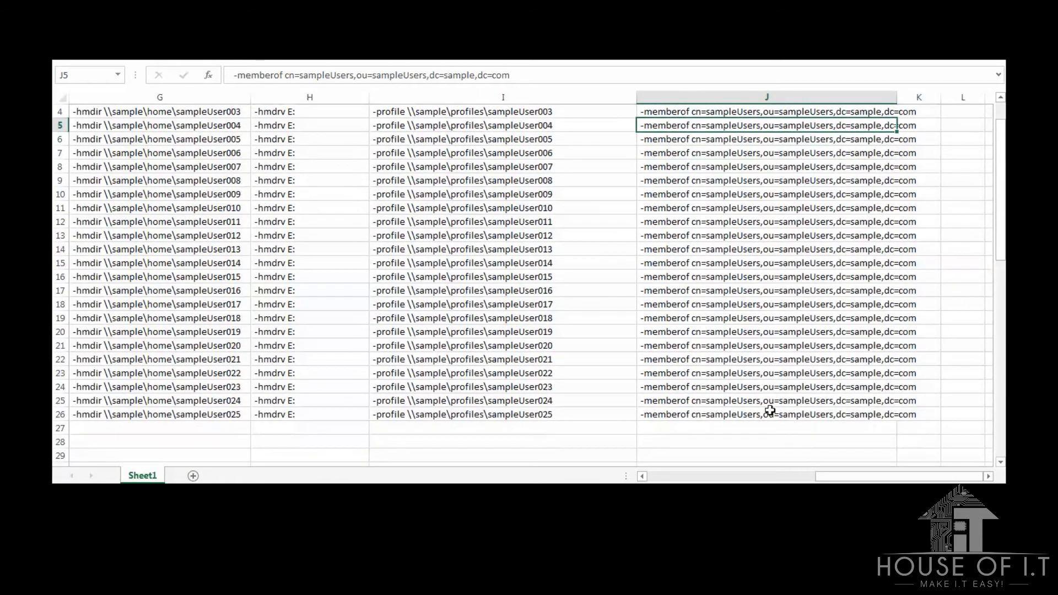
{"action": "left_click", "coordinate": [604, 431]}
{"action": "left_click_drag", "start_coordinate": [843, 478], "coordinate": [628, 465]}
{"action": "left_click", "coordinate": [146, 333]}
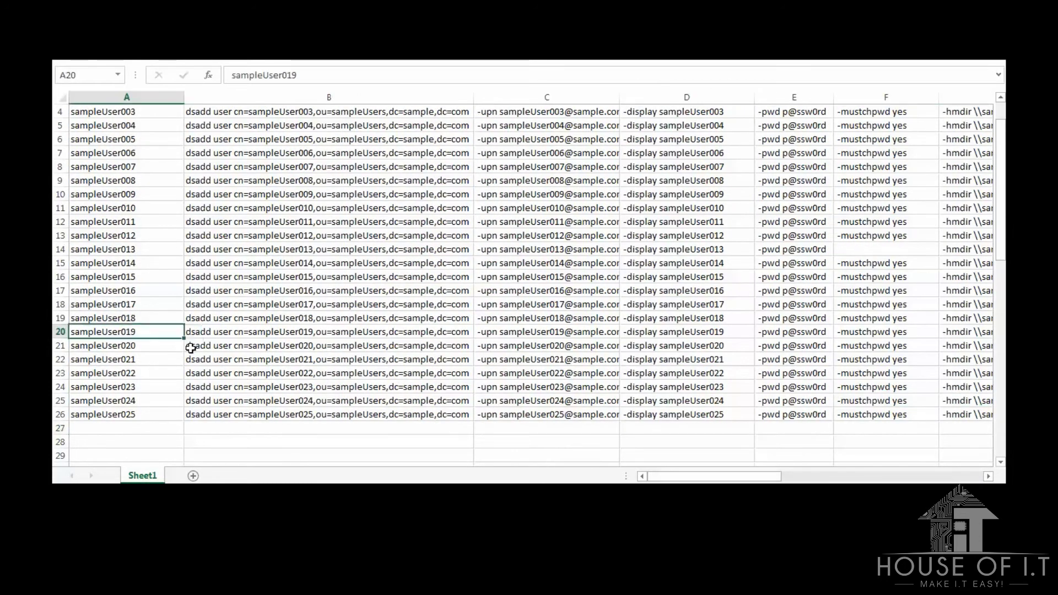
{"action": "scroll", "coordinate": [149, 337], "scroll_direction": "up", "scroll_amount": 1}
{"action": "left_click", "coordinate": [135, 126]}
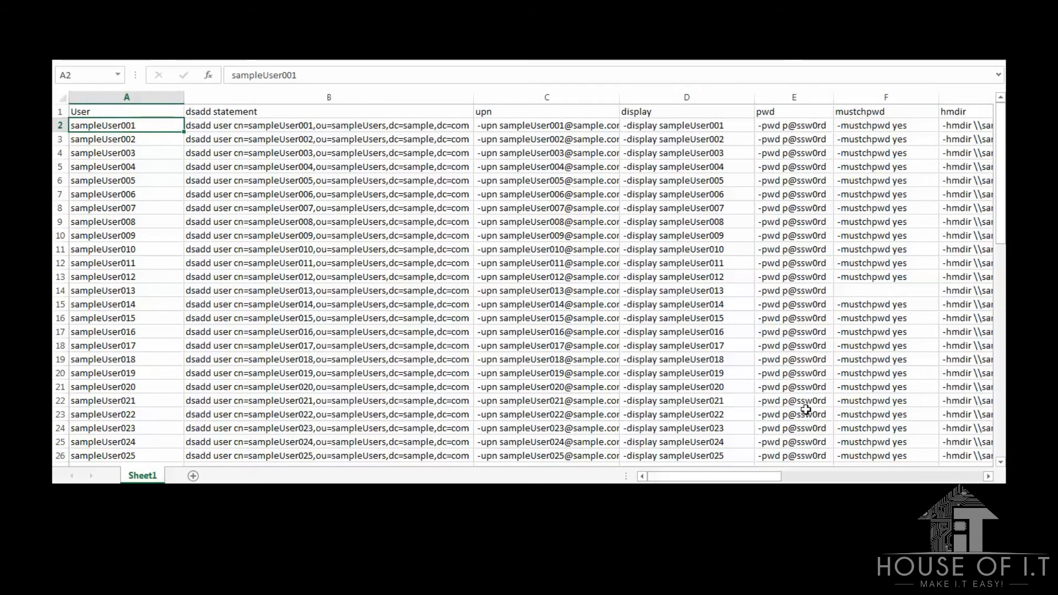
{"action": "left_click_drag", "start_coordinate": [746, 475], "coordinate": [914, 475]}
{"action": "left_click", "coordinate": [820, 125], "text": "shift"}
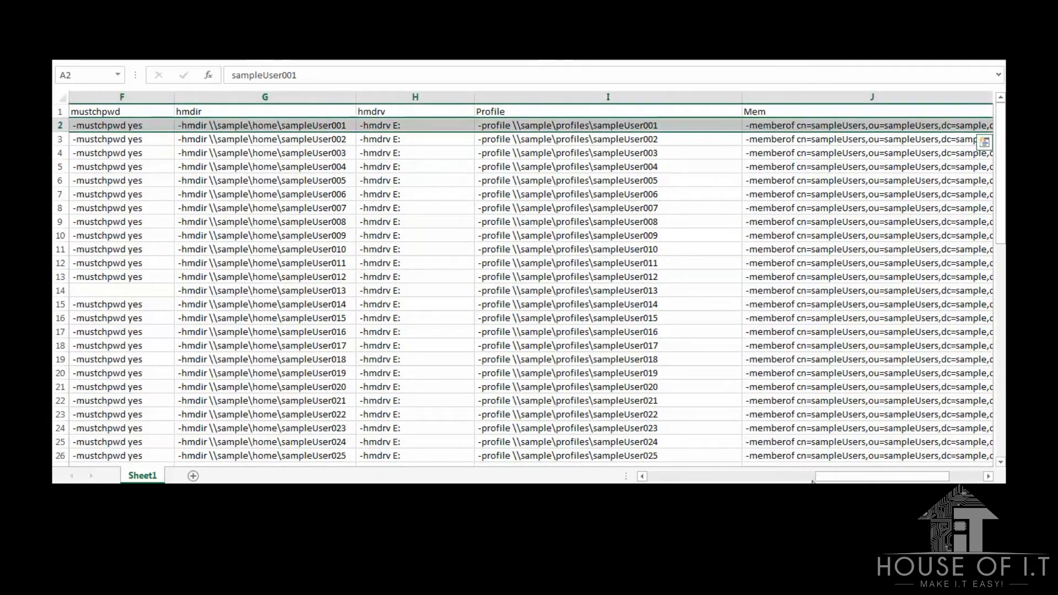
Confirm the =CONCATENATE(B2,…,J2) formula in A31 and fill it down to A55.
{"action": "scroll", "coordinate": [628, 405], "scroll_direction": "down", "scroll_amount": 1}
{"action": "scroll", "coordinate": [628, 405], "scroll_direction": "down", "scroll_amount": 4}
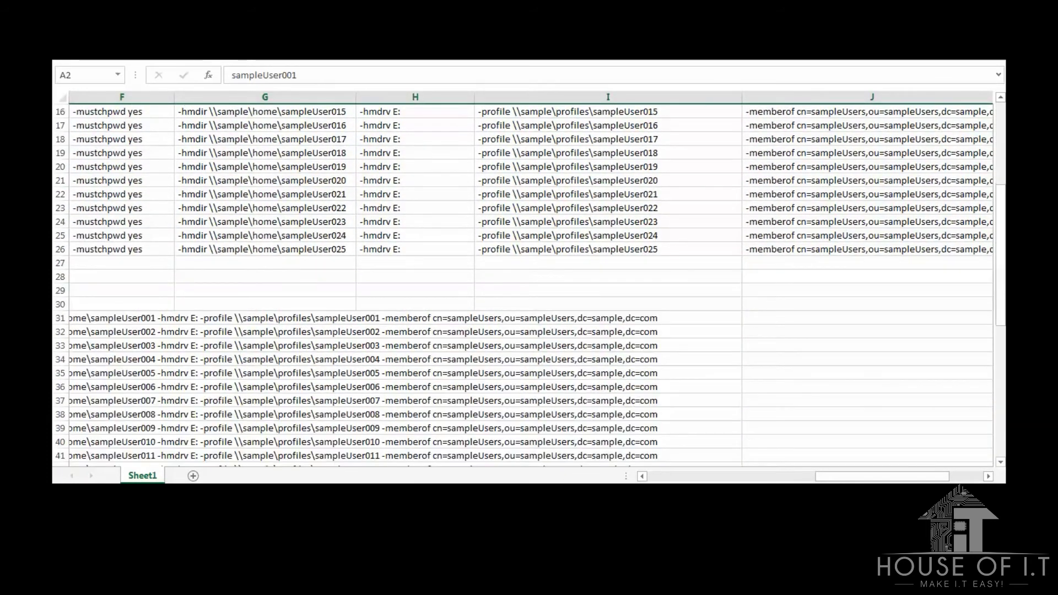
{"action": "left_click_drag", "start_coordinate": [882, 476], "coordinate": [714, 476]}
{"action": "left_click", "coordinate": [165, 319]}
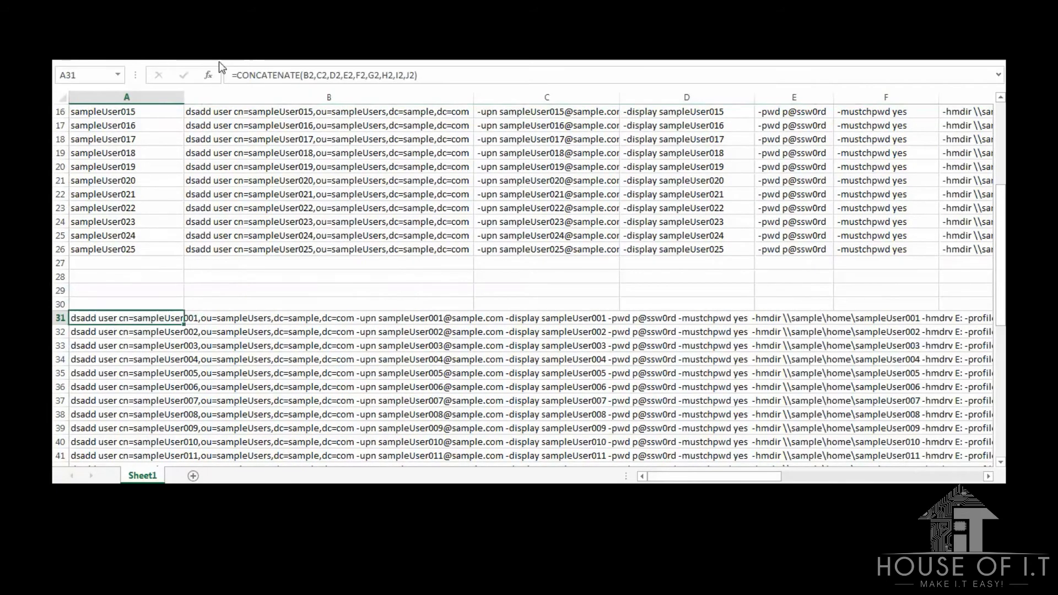
{"action": "key", "text": "F2"}
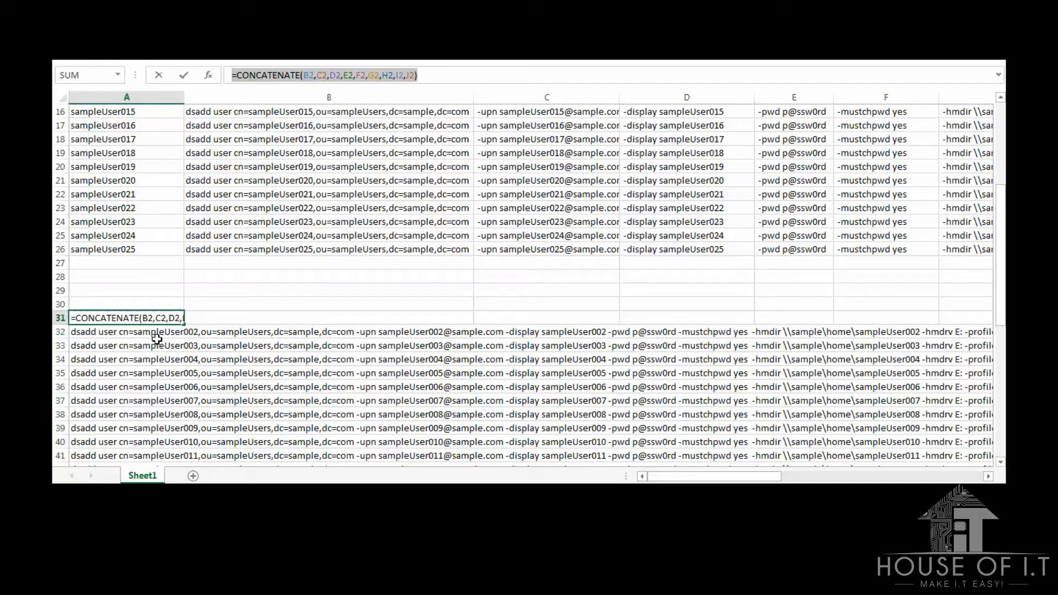
{"action": "key", "text": "ctrl+Return"}
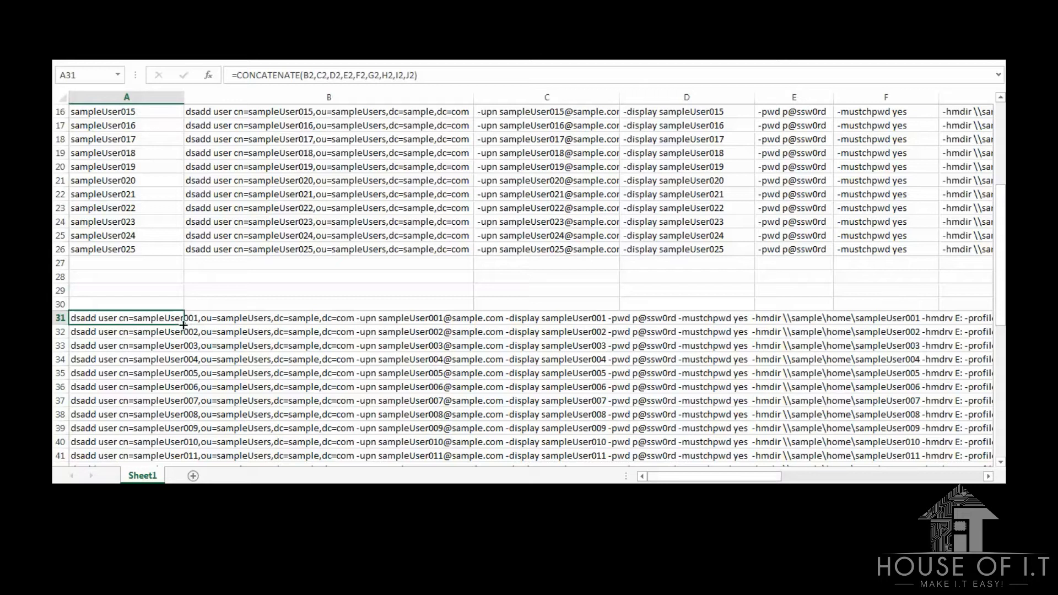
{"action": "mouse_move", "coordinate": [184, 326]}
{"action": "left_mouse_down"}
{"action": "mouse_move", "coordinate": [182, 463]}
{"action": "mouse_move", "coordinate": [172, 337]}
{"action": "left_mouse_up"}
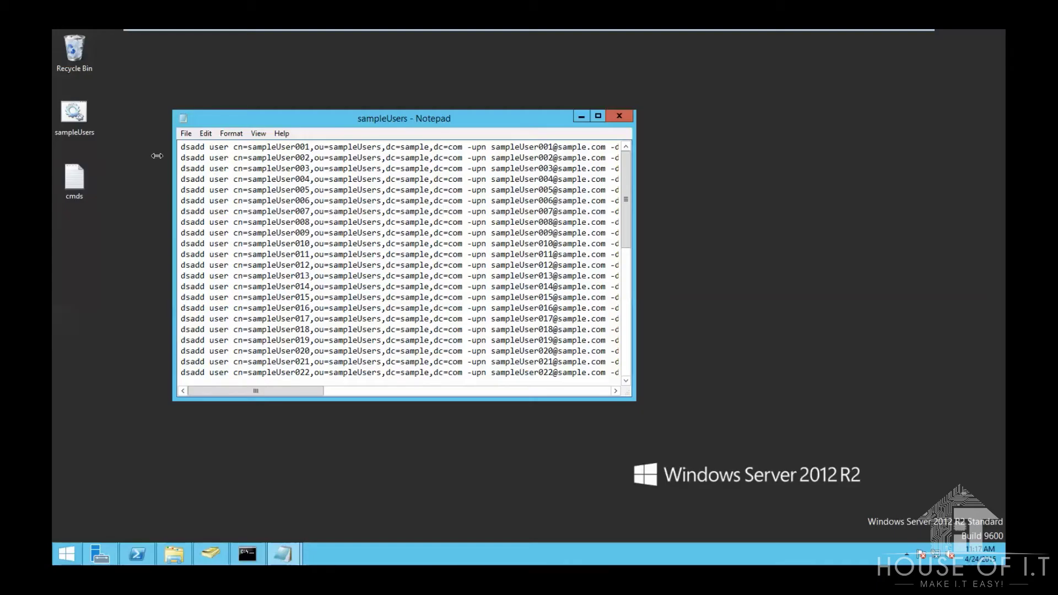
Scroll to the end of sampleUsers and highlight its closing pause command.
{"action": "scroll", "coordinate": [275, 260], "scroll_direction": "down", "scroll_amount": 6}
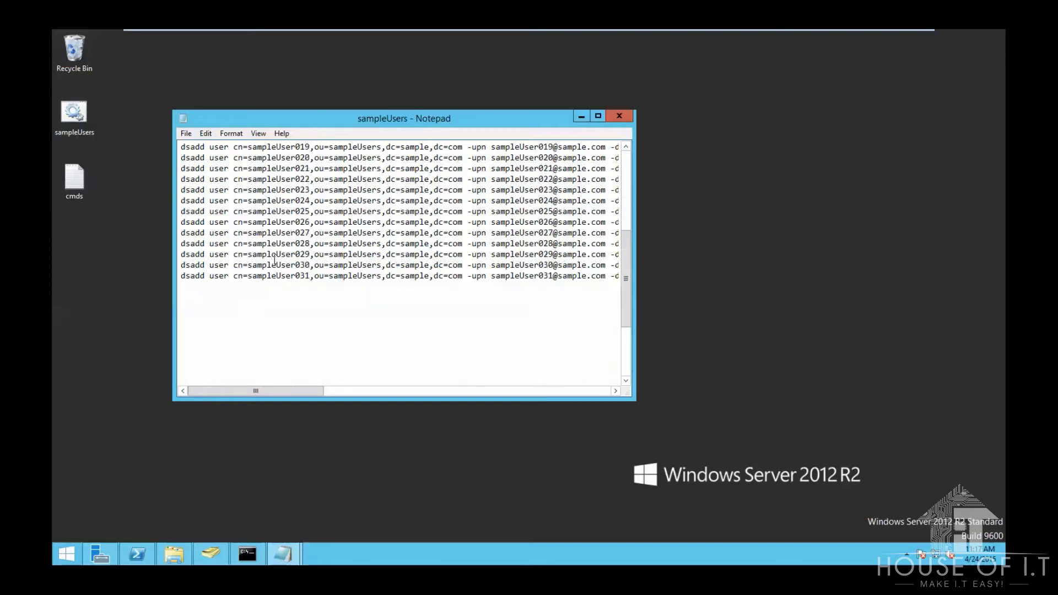
{"action": "scroll", "coordinate": [274, 260], "scroll_direction": "down", "scroll_amount": 4}
{"action": "double_click", "coordinate": [204, 377]}
{"action": "left_click", "coordinate": [269, 374]}
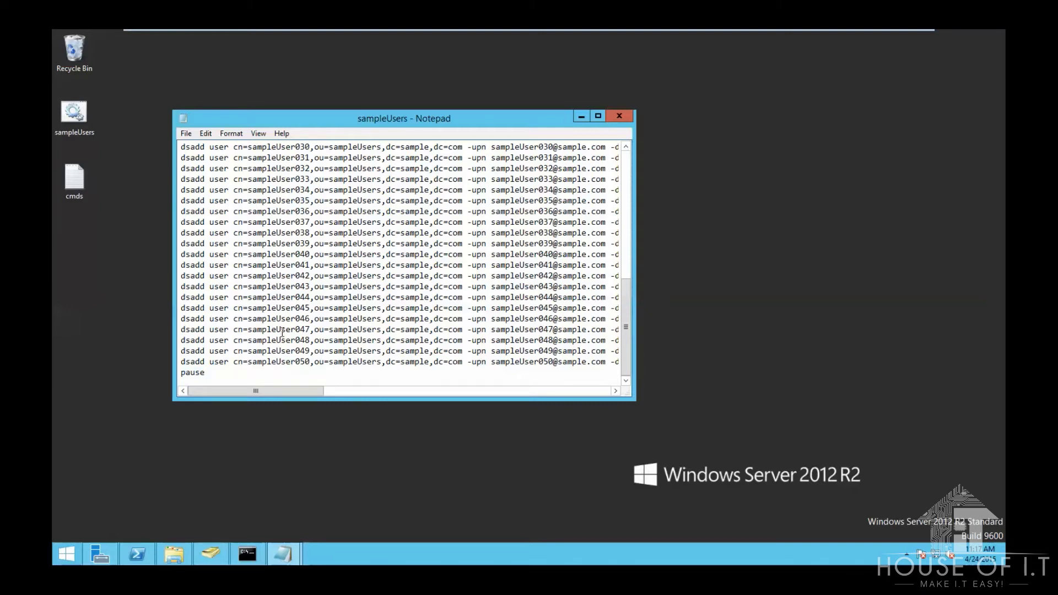
Run the sampleUsers batch as administrator, creating sampleUser001–sampleUser050, and dismiss the finished run.
{"action": "left_click", "coordinate": [619, 116]}
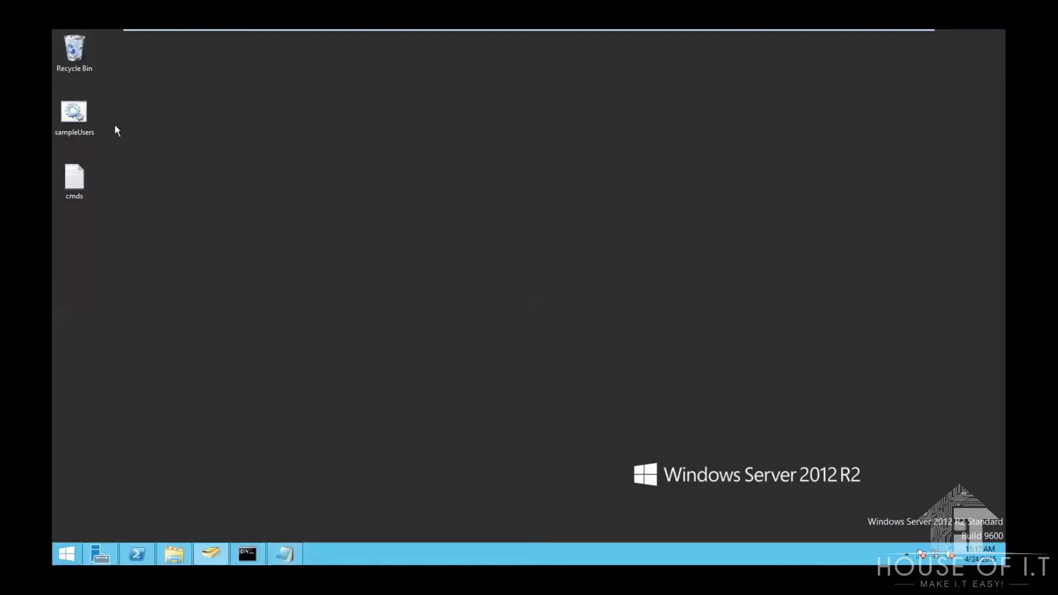
{"action": "right_click", "coordinate": [88, 120]}
{"action": "left_click", "coordinate": [154, 168]}
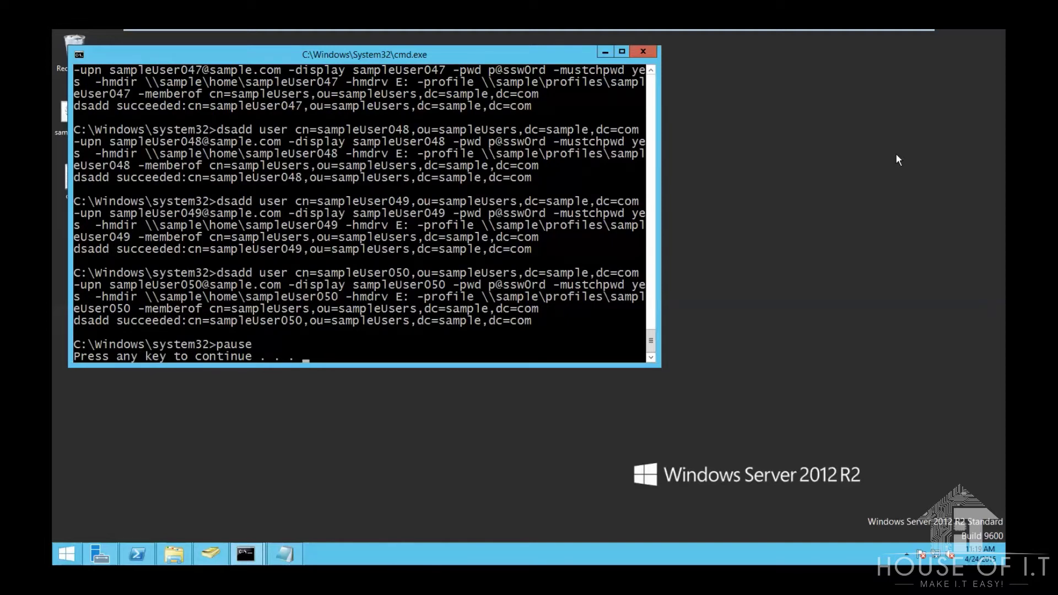
{"action": "key", "text": "Return"}
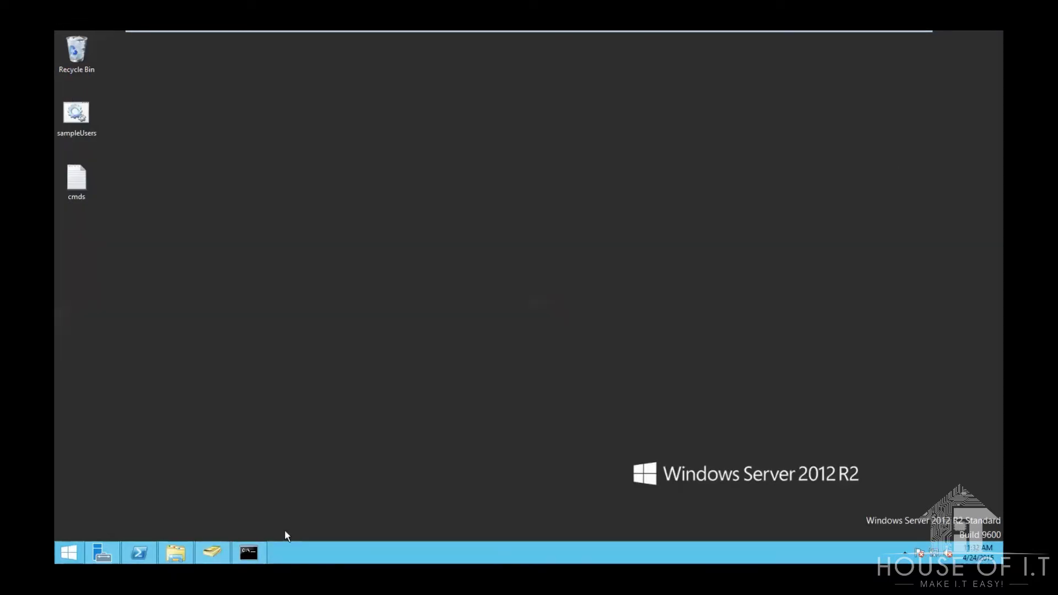
Run dsquery user ou=sampleUsers piped to dsmod group cn=sampleUsers -addmbr.
{"action": "left_click", "coordinate": [261, 548]}
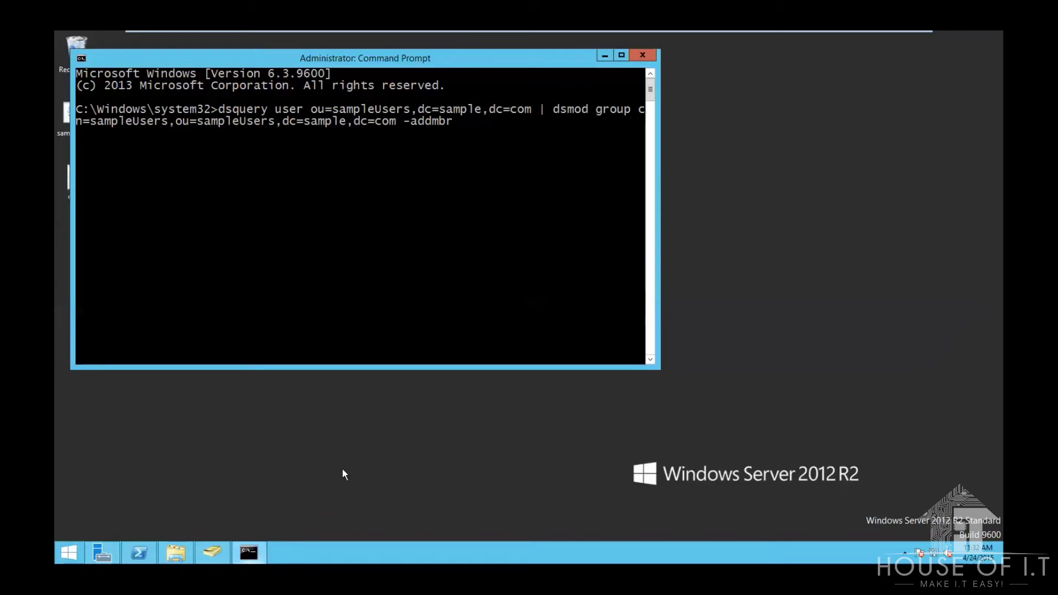
{"action": "left_click_drag", "start_coordinate": [364, 71], "coordinate": [458, 122]}
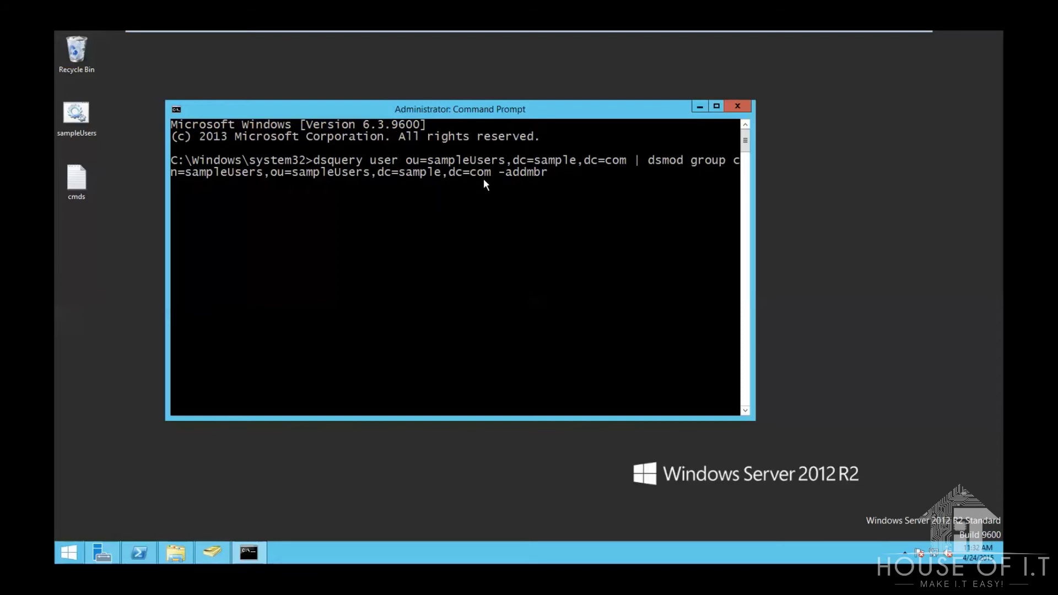
{"action": "key", "text": "Return"}
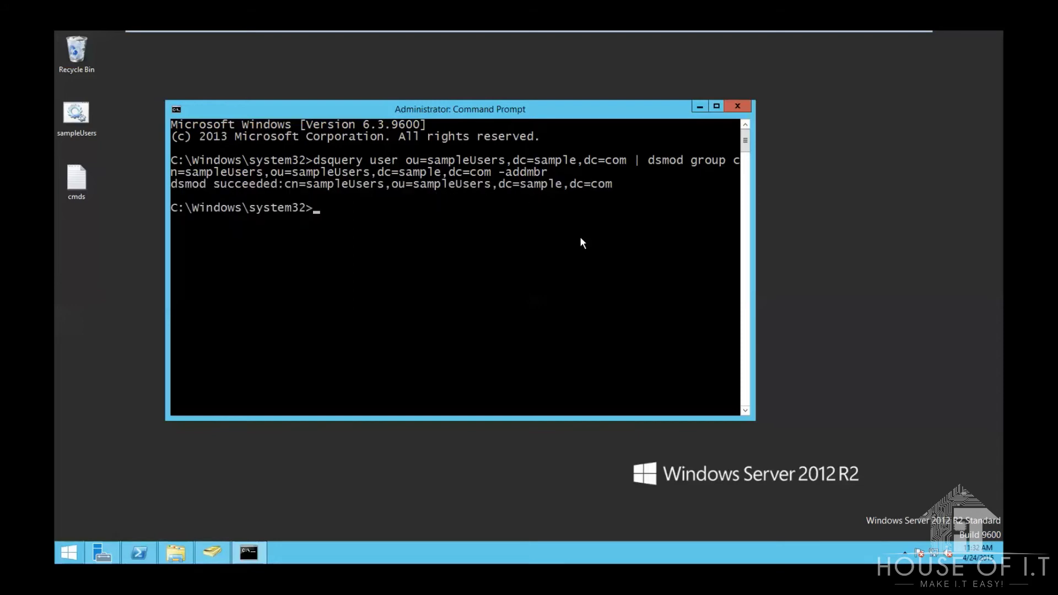
Check the sampleUsers group's Members tab in Active Directory Users and Computers.
{"action": "left_click", "coordinate": [204, 548]}
{"action": "double_click", "coordinate": [314, 344]}
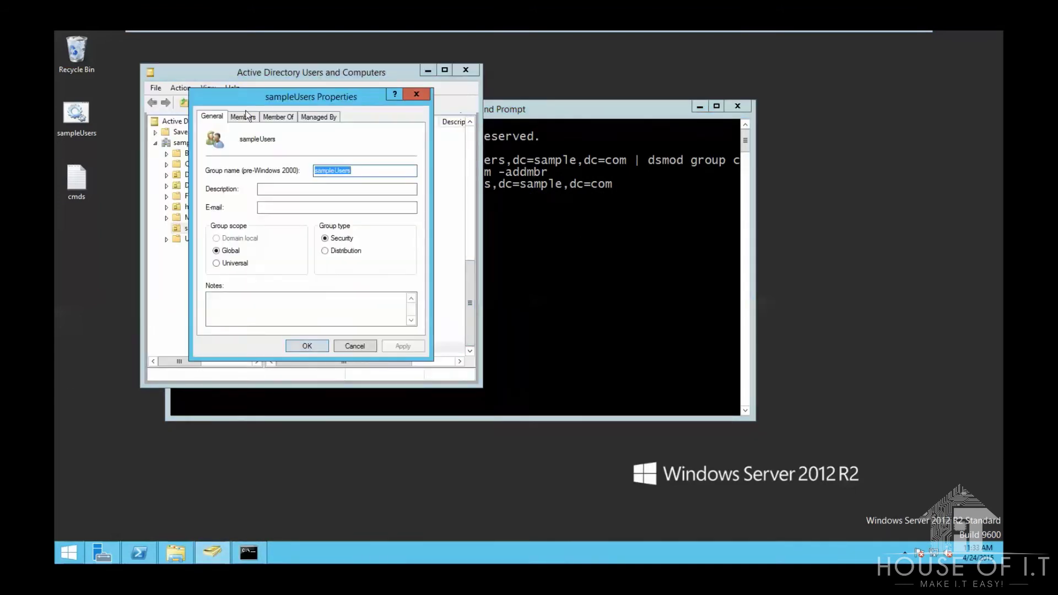
{"action": "left_click", "coordinate": [243, 115]}
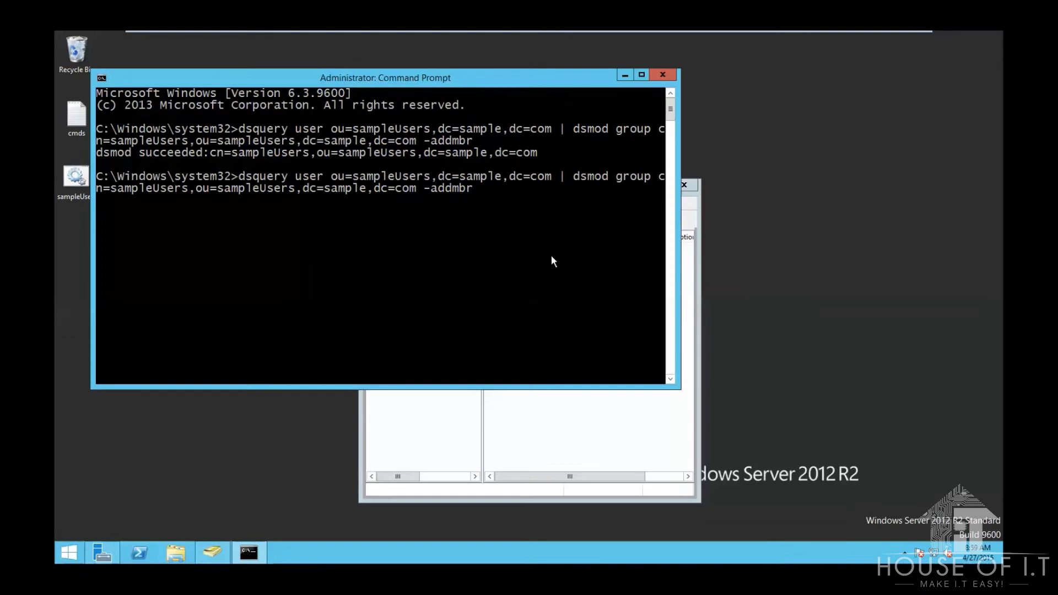
Rerun the piped dsmod group command with -rmmbr instead of -addmbr.
{"action": "key", "text": "BackSpace"}
{"action": "key", "text": "BackSpace"}
{"action": "key", "text": "BackSpace"}
{"action": "key", "text": "BackSpace"}
{"action": "key", "text": "BackSpace"}
{"action": "key", "text": "BackSpace"}
{"action": "type", "text": "rmmbr"}
{"action": "key", "text": "Return"}
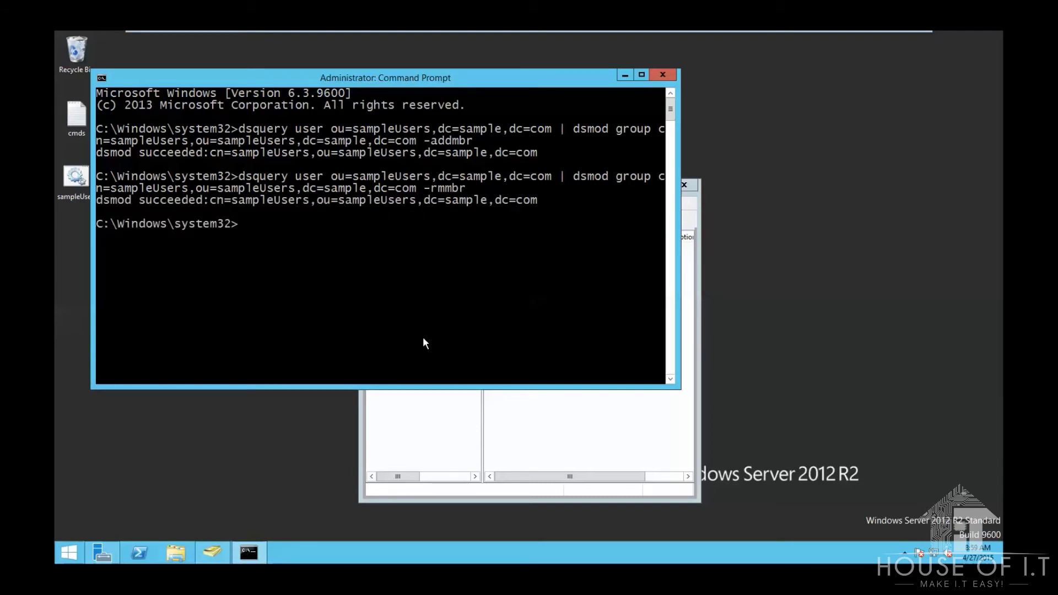
Show the sampleUsers group's Members tab in ADUC to confirm it has no members.
{"action": "left_click", "coordinate": [678, 445]}
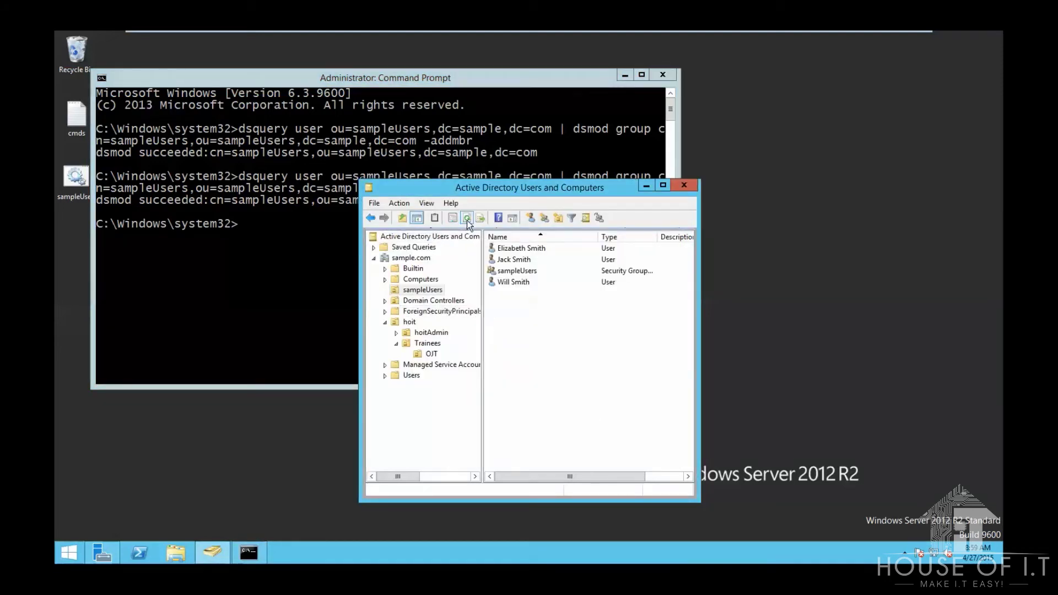
{"action": "double_click", "coordinate": [508, 272]}
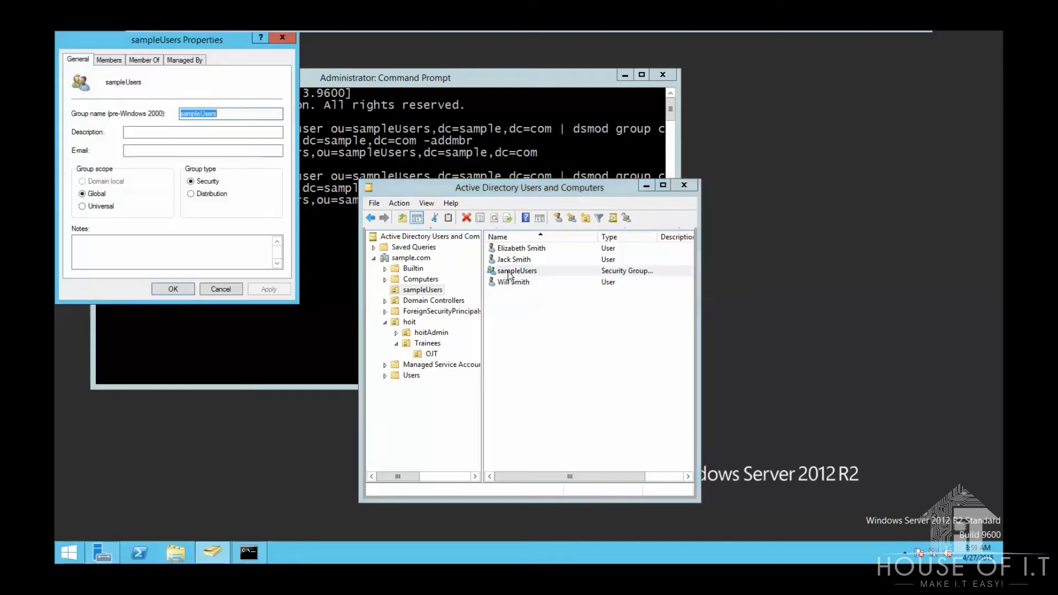
{"action": "left_click", "coordinate": [109, 60]}
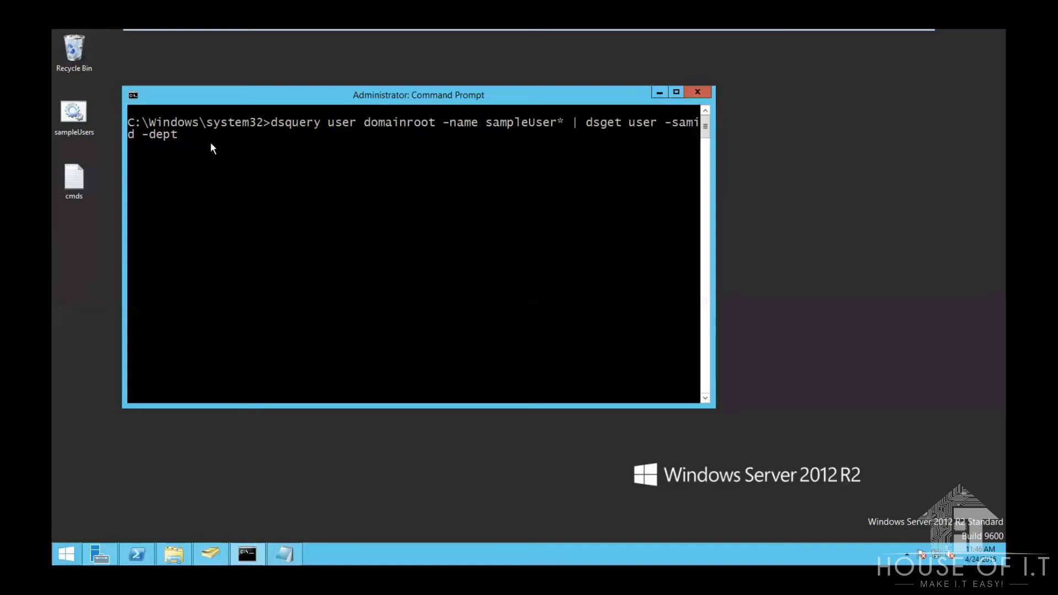
Run the dsquery user | dsget user -samid -dept pipe listing each sampleUser's department.
{"action": "key", "text": "Return"}
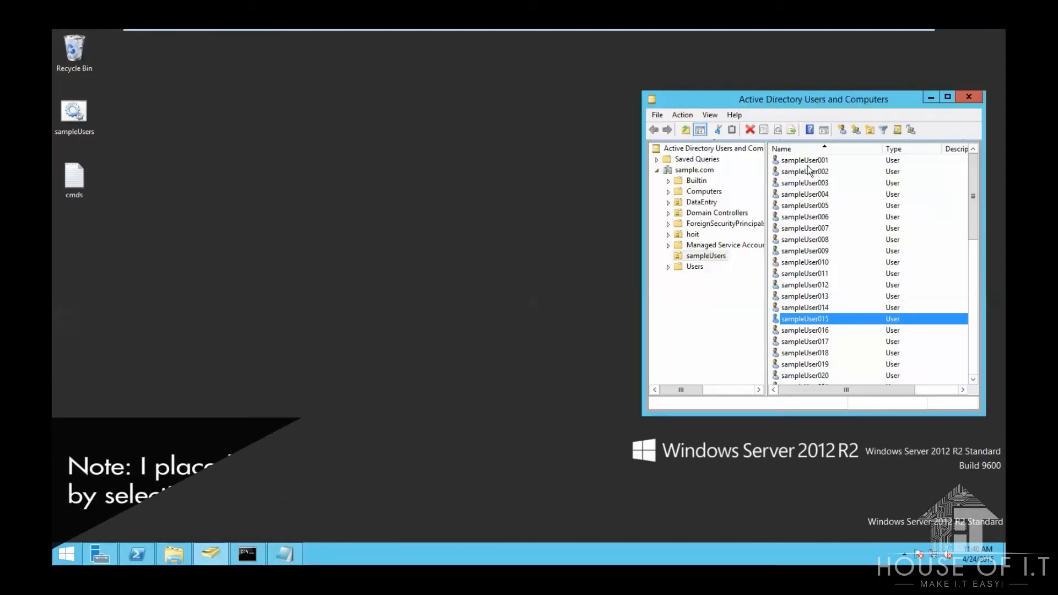
Select sampleUser001 through sampleUser050 and set their shared Department to DataEntry.
{"action": "left_click", "coordinate": [808, 161]}
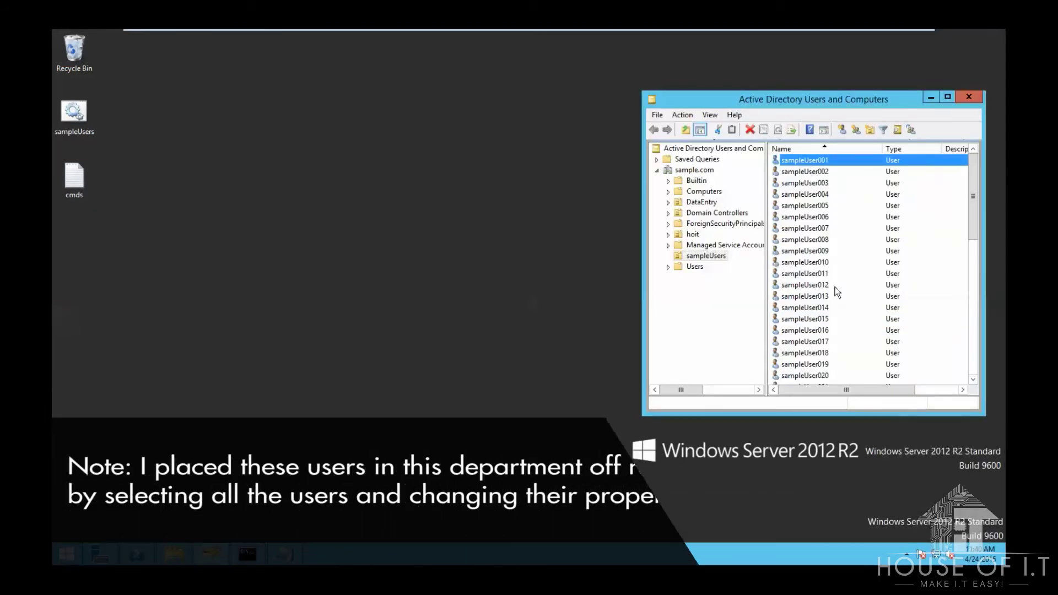
{"action": "scroll", "coordinate": [839, 293], "scroll_direction": "down", "scroll_amount": 10}
{"action": "left_click", "coordinate": [817, 365], "text": "shift"}
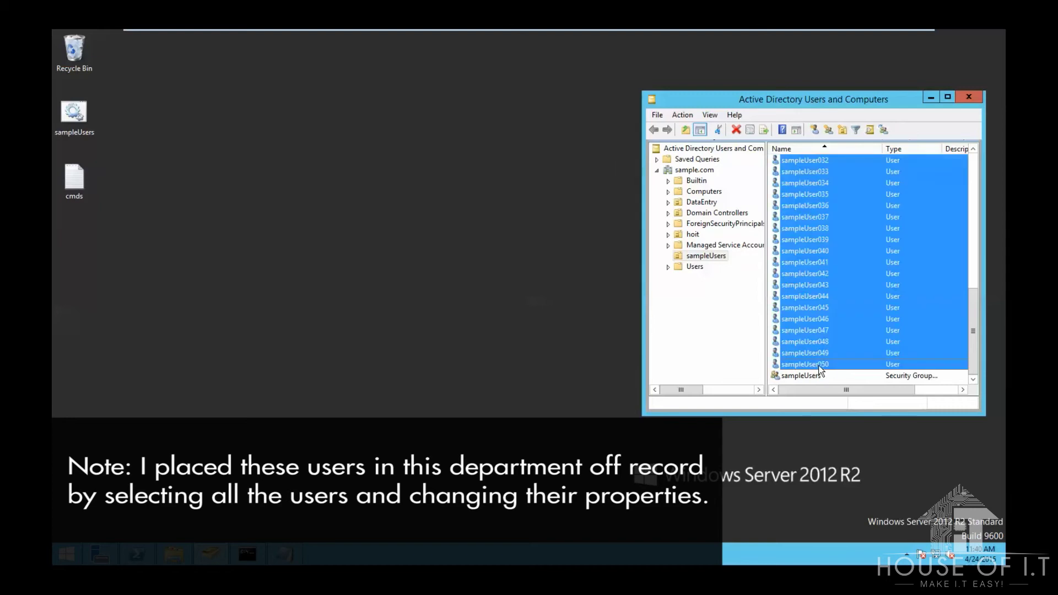
{"action": "right_click", "coordinate": [817, 366]}
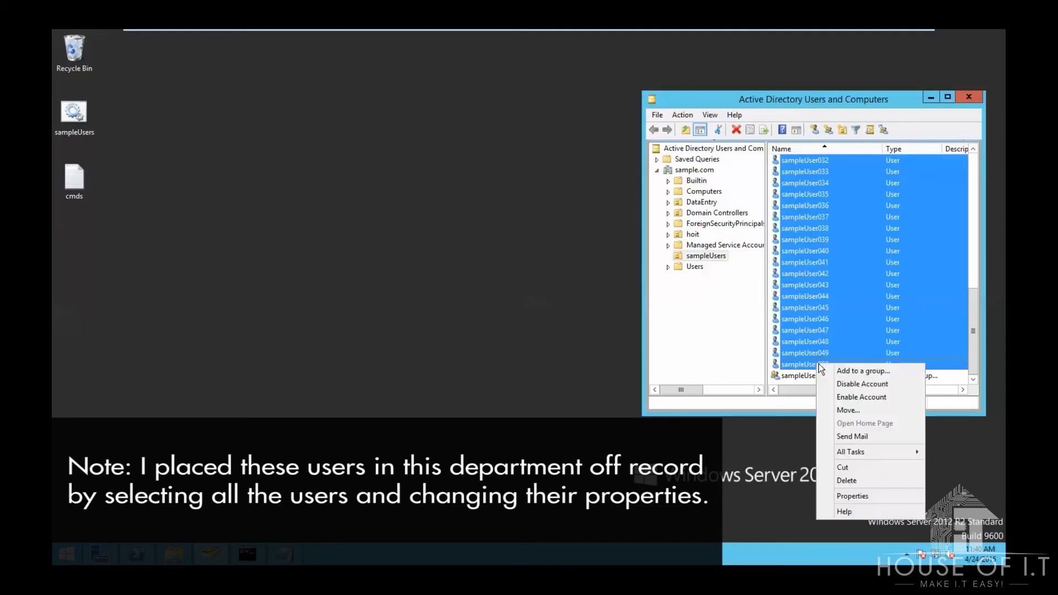
{"action": "left_click", "coordinate": [852, 496]}
{"action": "left_click", "coordinate": [329, 109]}
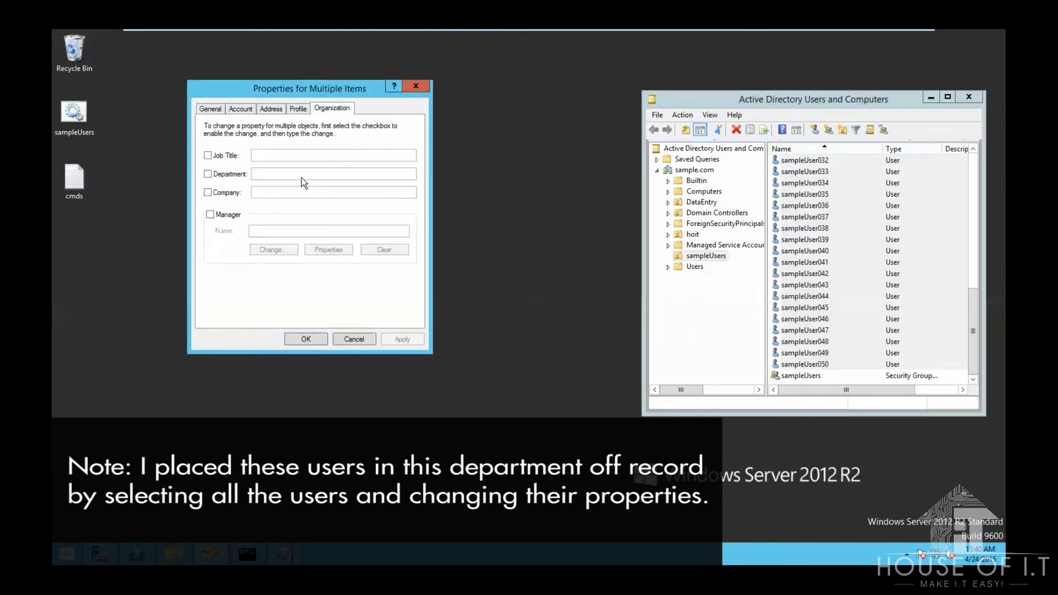
{"action": "left_click", "coordinate": [208, 173]}
{"action": "left_click", "coordinate": [322, 175]}
{"action": "type", "text": "DataEntry"}
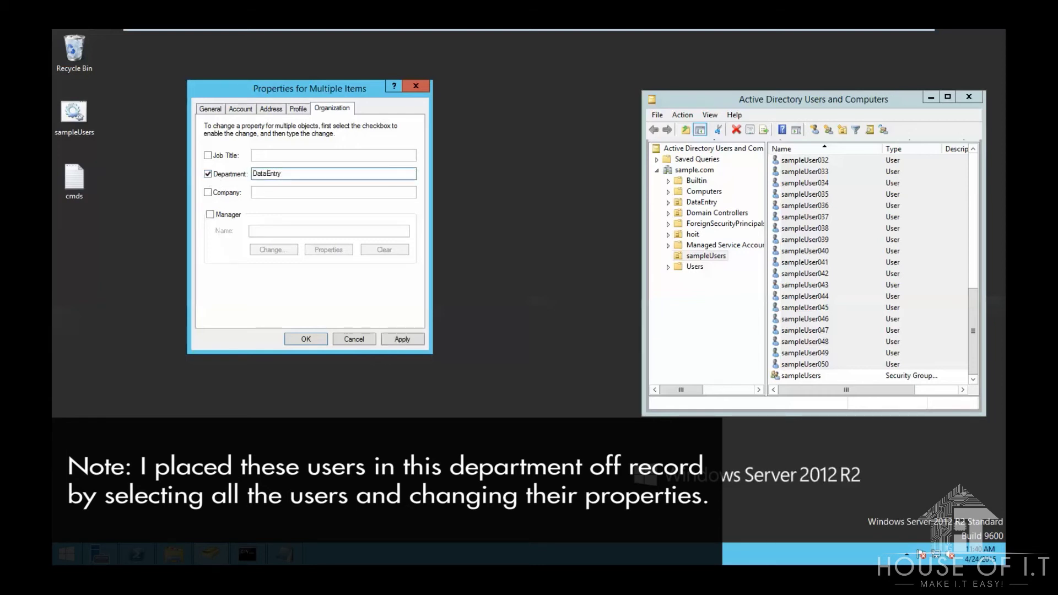
{"action": "left_click", "coordinate": [402, 341]}
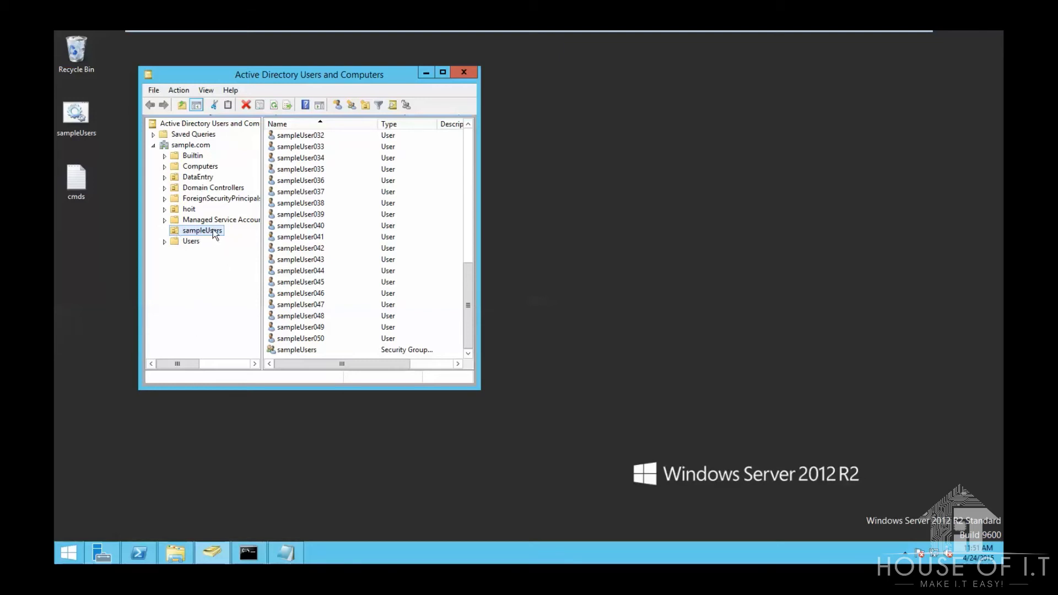
Move the sampleUsers OU under the DataEntry OU with dsmove and refresh ADUC.
{"action": "left_click", "coordinate": [190, 179]}
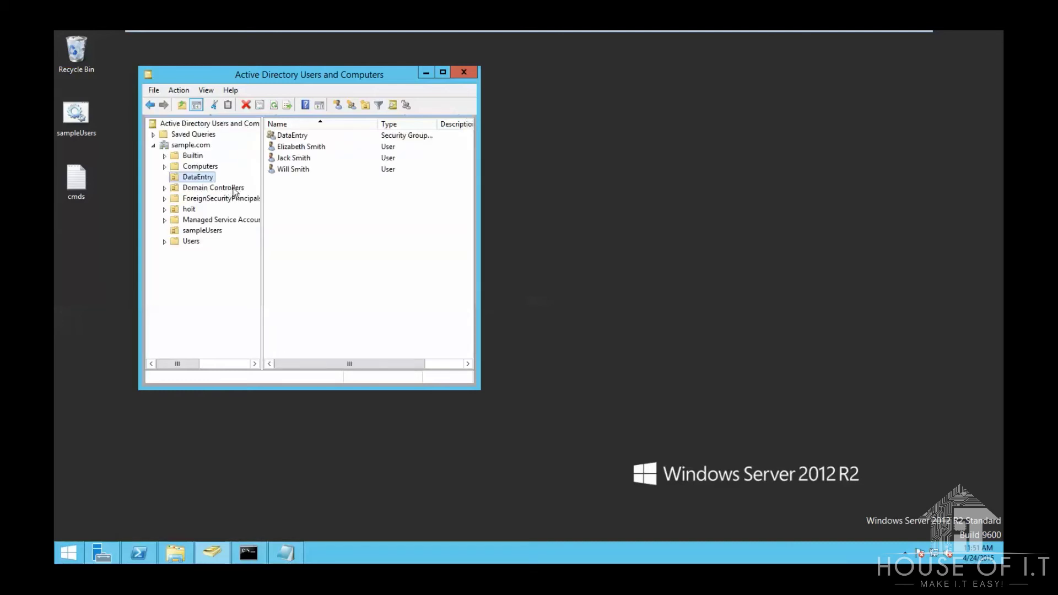
{"action": "left_click", "coordinate": [250, 553]}
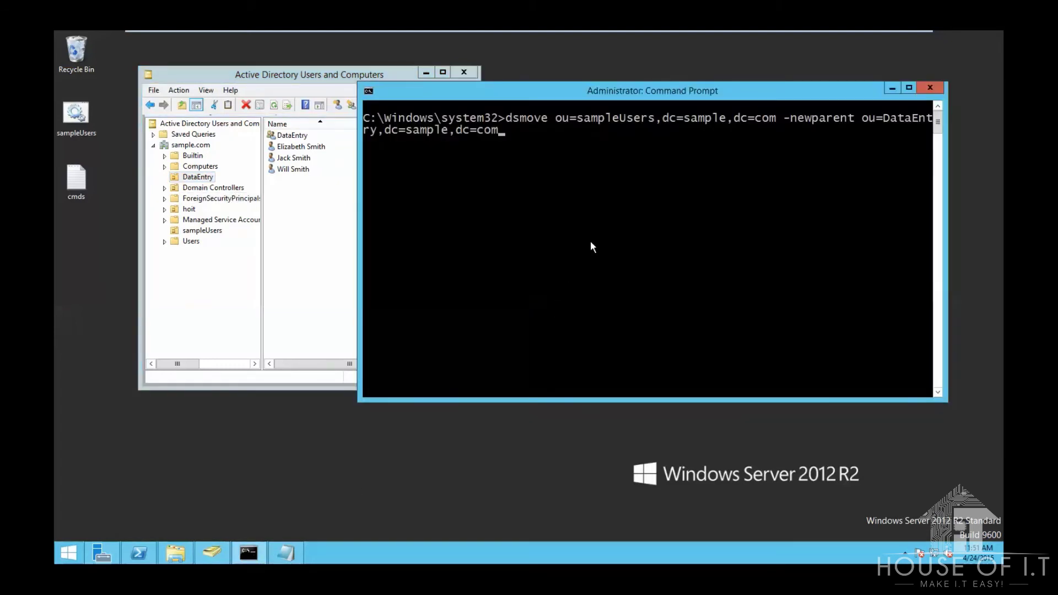
{"action": "key", "text": "Return"}
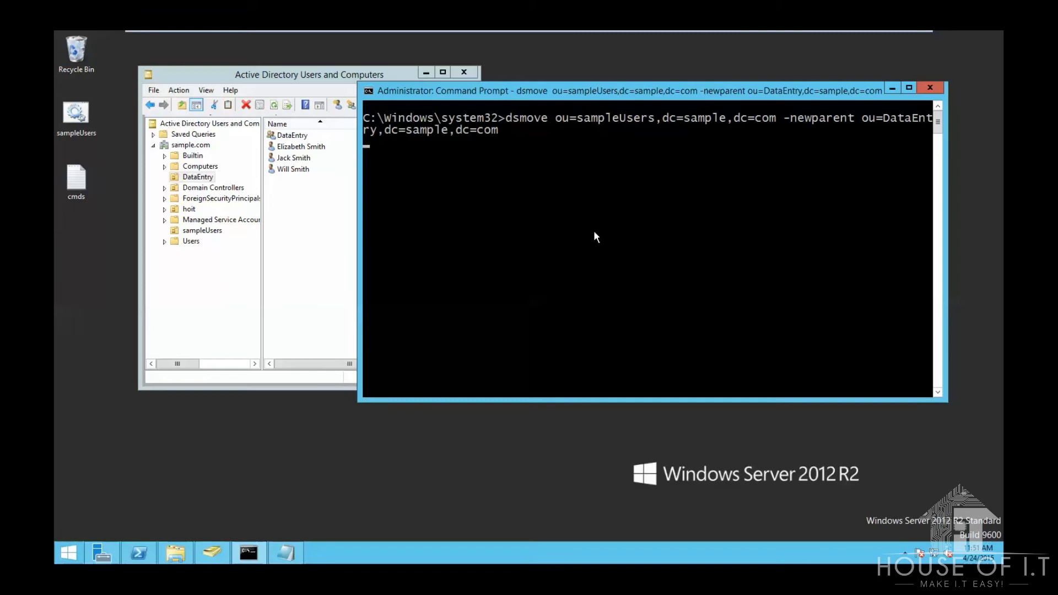
{"action": "left_click", "coordinate": [328, 212]}
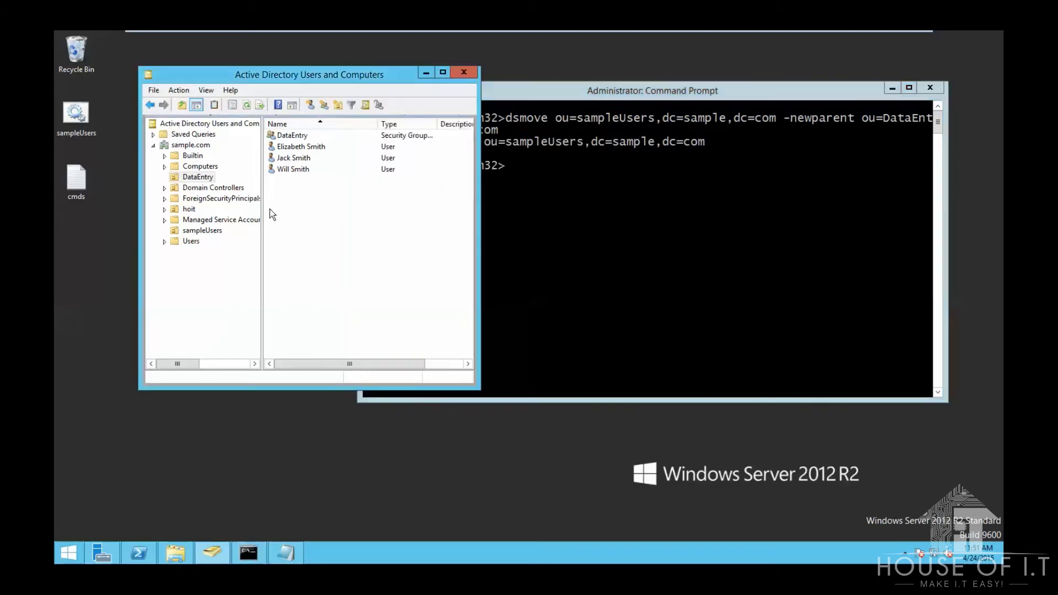
{"action": "left_click", "coordinate": [275, 105]}
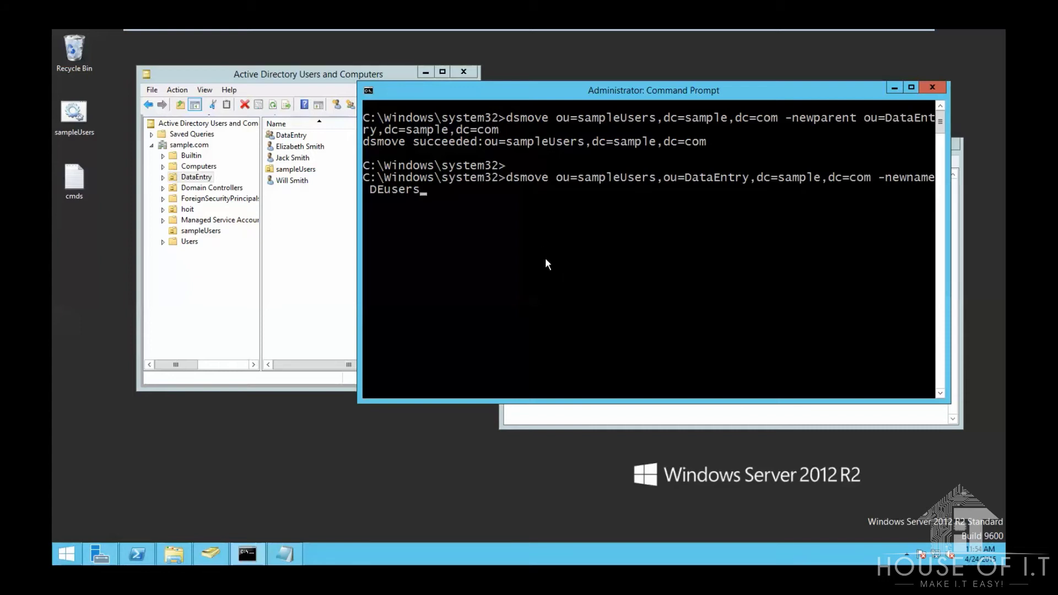
Rename the moved OU to DEusers with dsmove -newname and refresh DataEntry to verify.
{"action": "key", "text": "Return"}
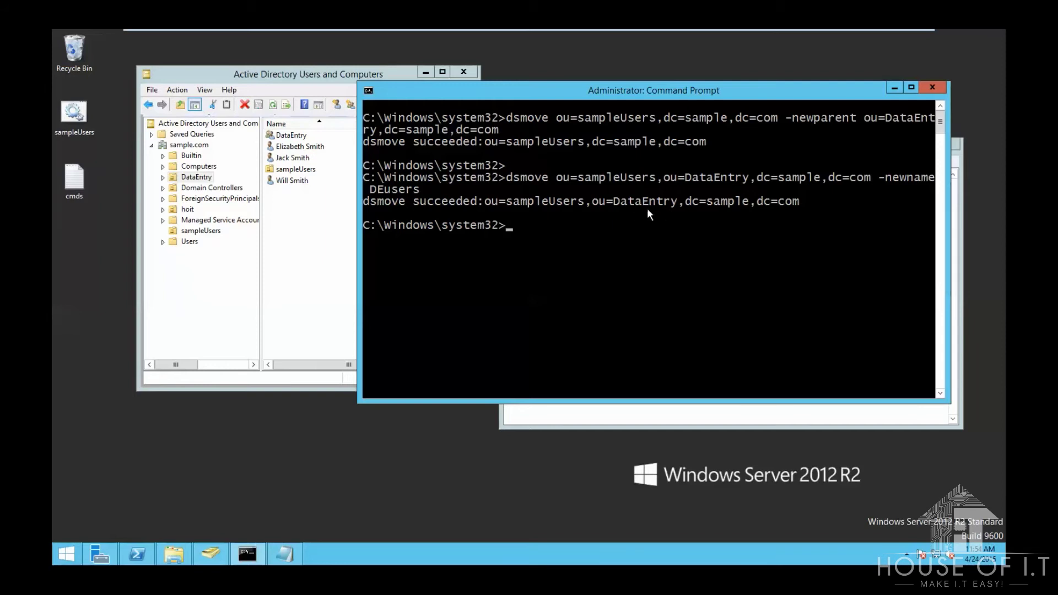
{"action": "left_click", "coordinate": [307, 214]}
{"action": "left_click", "coordinate": [245, 105]}
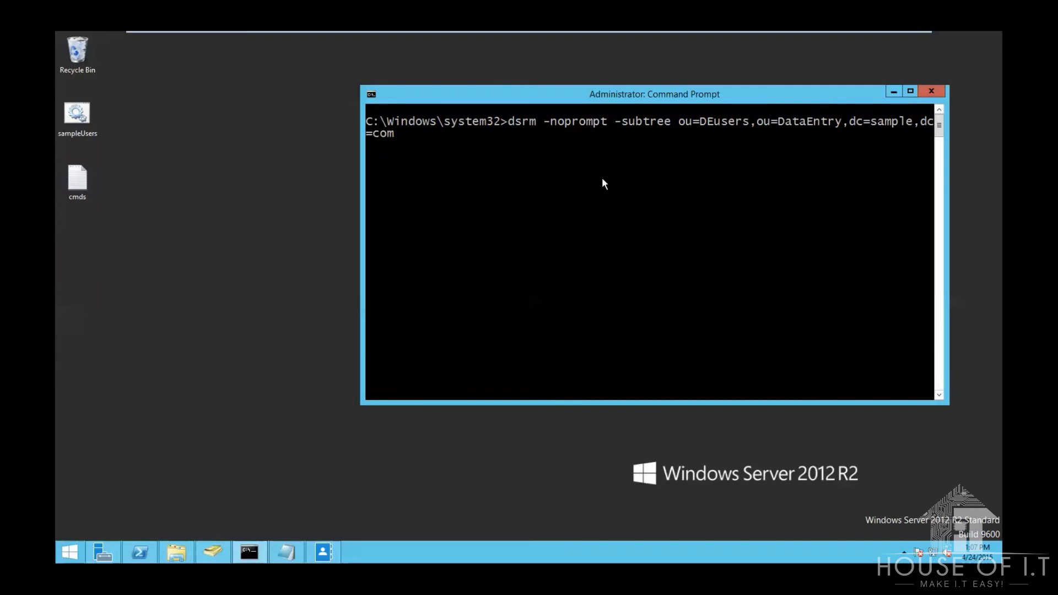
Delete the DEusers OU tree with dsrm -noprompt -subtree and refresh DataEntry to confirm removal.
{"action": "key", "text": "Return"}
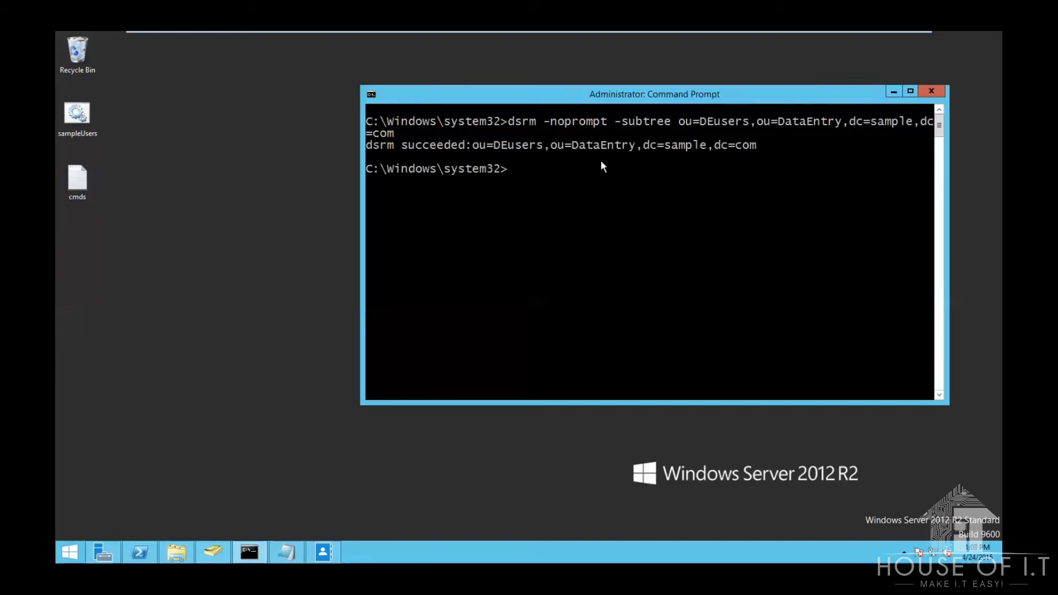
{"action": "left_click", "coordinate": [213, 553]}
{"action": "left_click", "coordinate": [212, 179]}
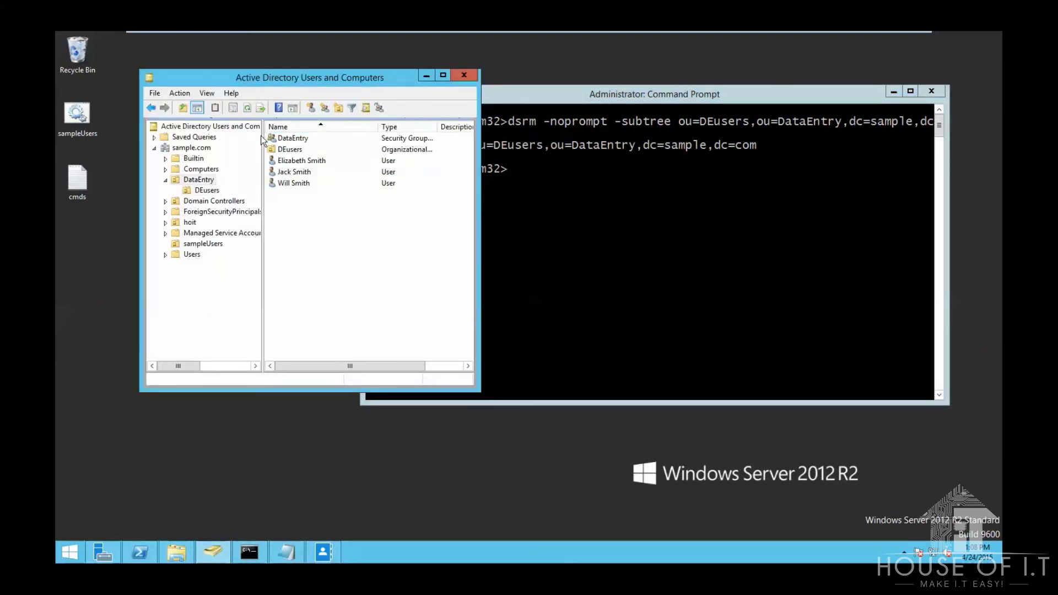
{"action": "left_click", "coordinate": [248, 107]}
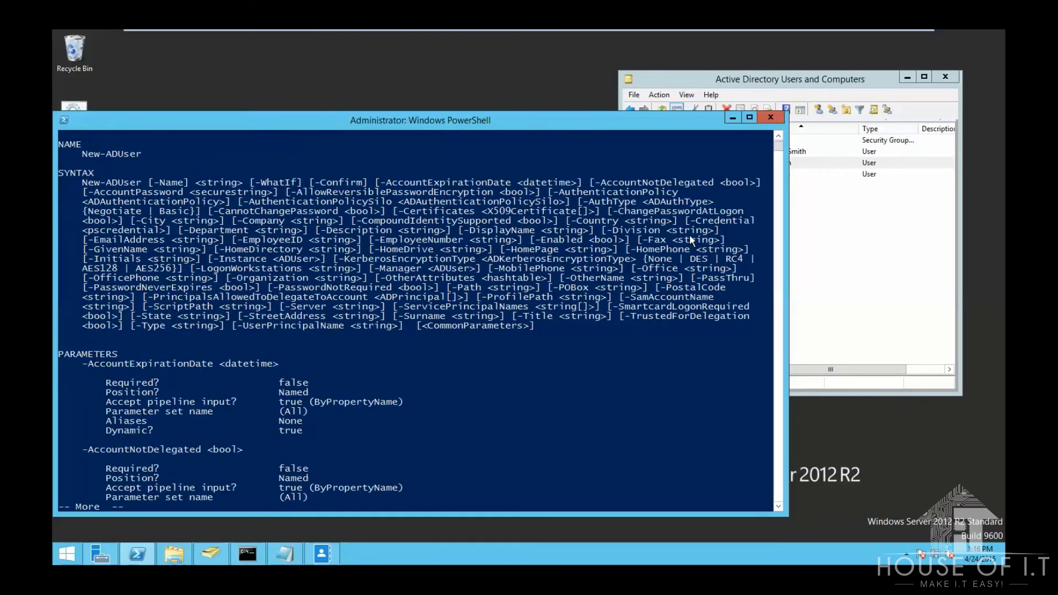
Open a sample user's Properties and browse its Account, Profile, Telephones and Organization tabs.
{"action": "left_click", "coordinate": [826, 228]}
{"action": "double_click", "coordinate": [768, 162]}
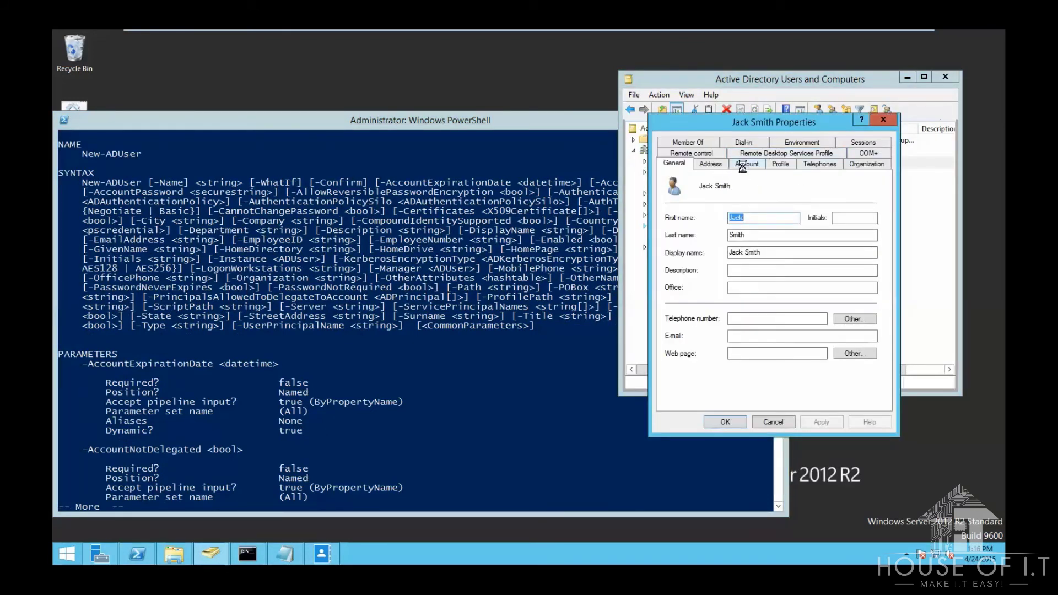
{"action": "left_click", "coordinate": [744, 165]}
{"action": "left_click", "coordinate": [780, 164]}
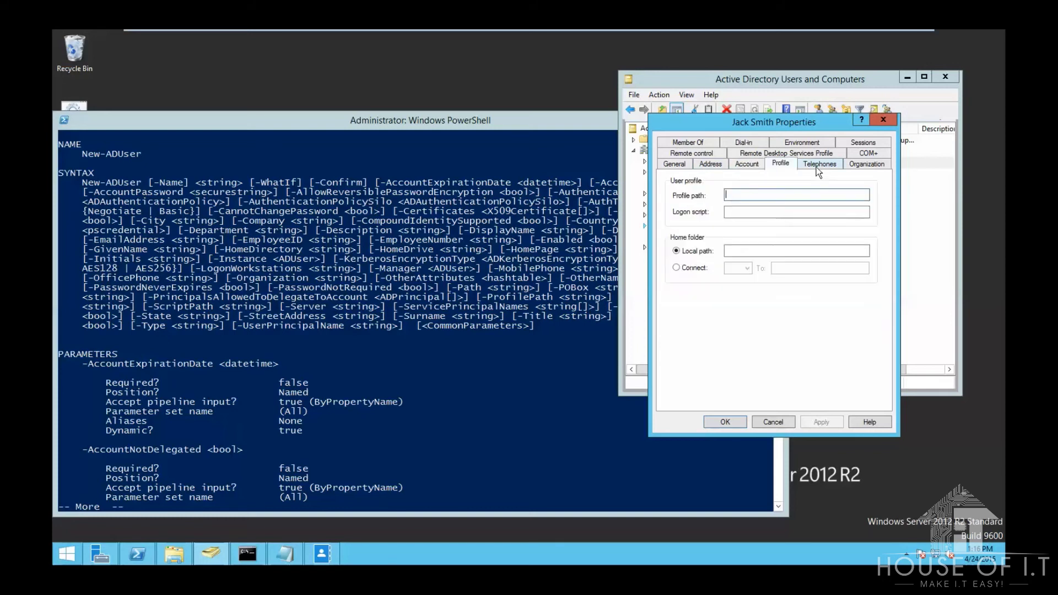
{"action": "left_click", "coordinate": [815, 167]}
{"action": "left_click", "coordinate": [874, 166]}
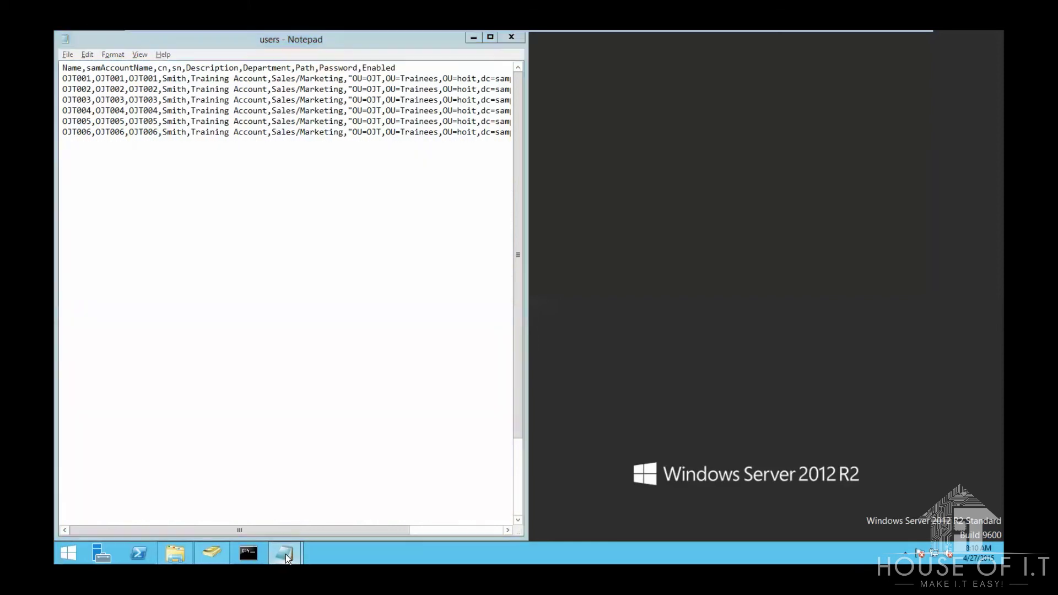
Place the script window beside the CSV and highlight Import-Csv, .\users.csv and the foreach-object pipe.
{"action": "left_click", "coordinate": [332, 489]}
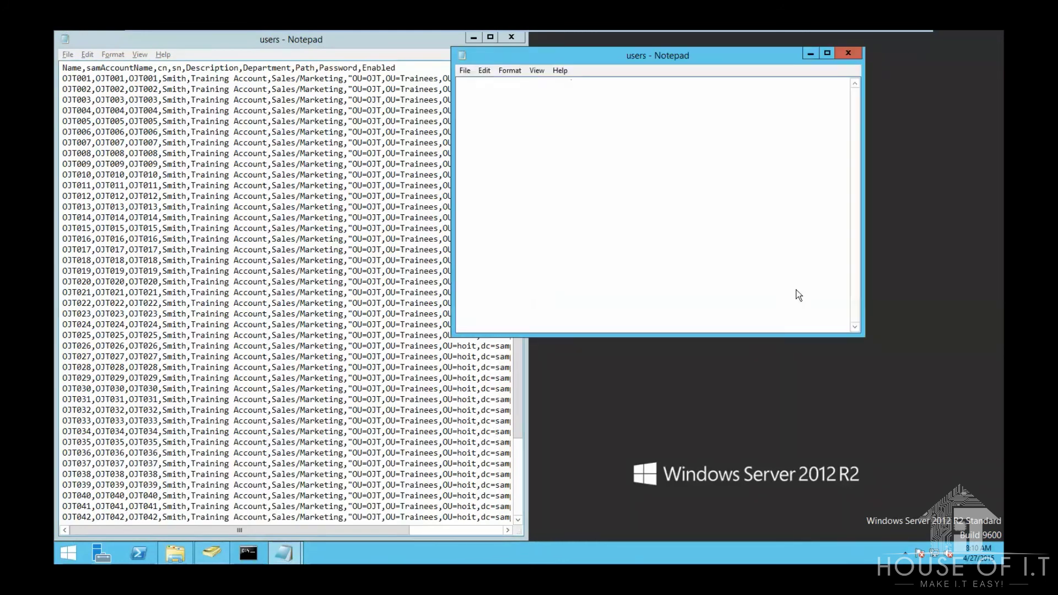
{"action": "left_click_drag", "start_coordinate": [625, 58], "coordinate": [673, 88]}
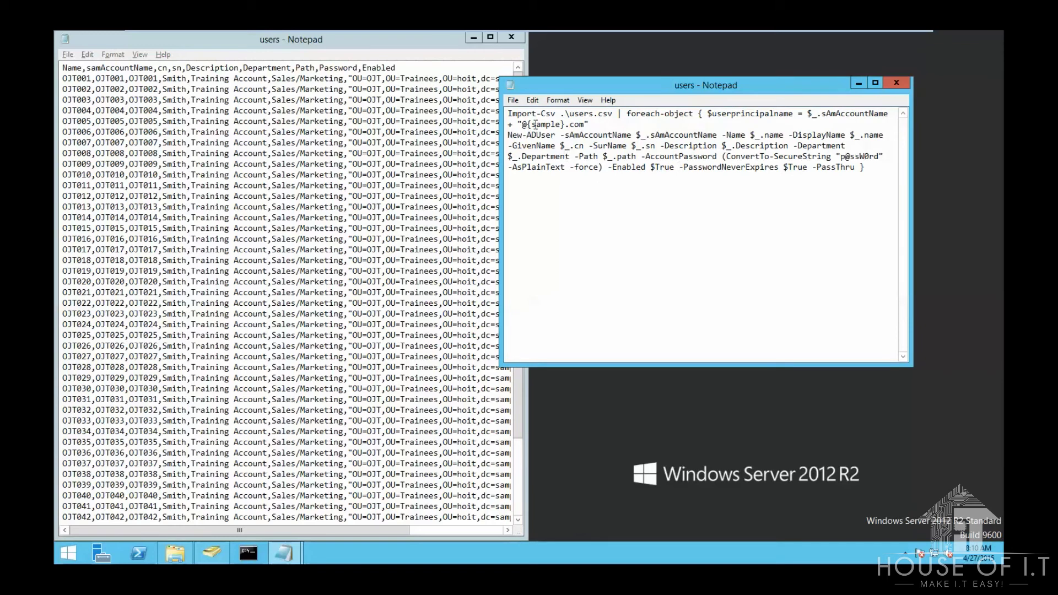
{"action": "left_click_drag", "start_coordinate": [556, 114], "coordinate": [508, 113]}
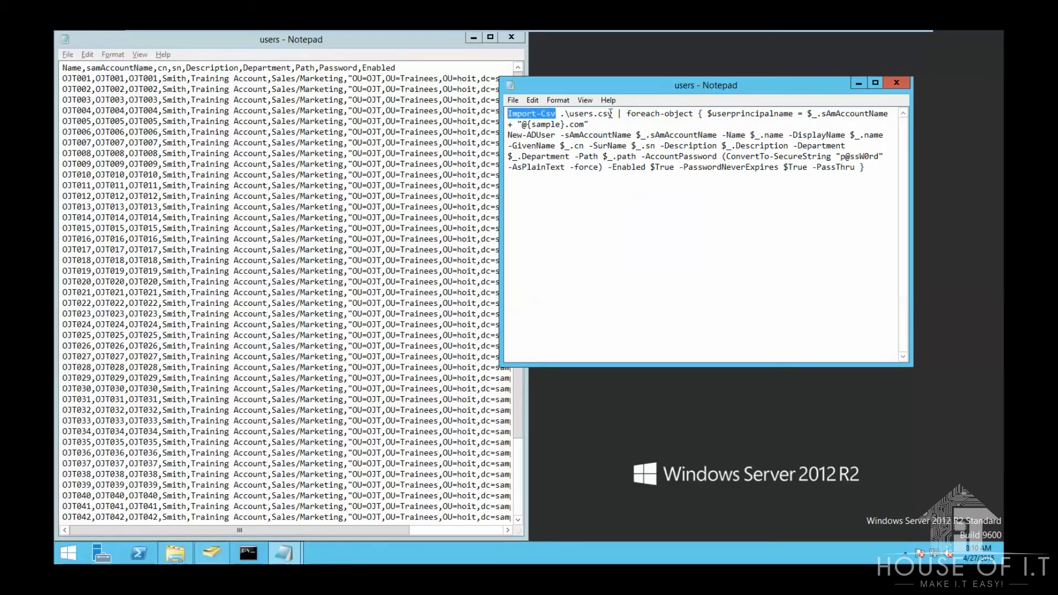
{"action": "left_click_drag", "start_coordinate": [612, 114], "coordinate": [568, 114]}
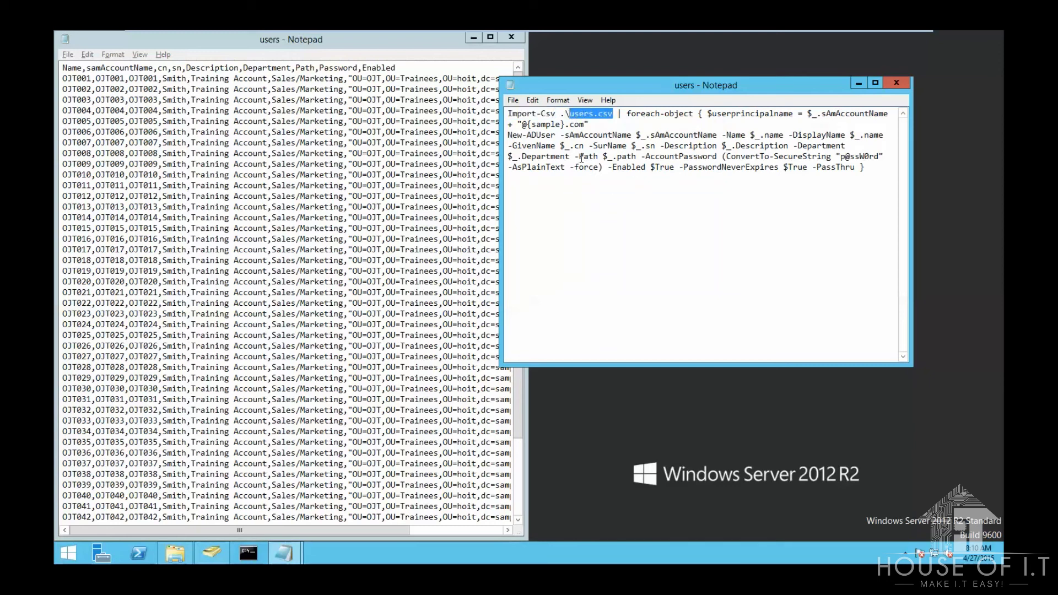
{"action": "left_click_drag", "start_coordinate": [561, 113], "coordinate": [569, 114]}
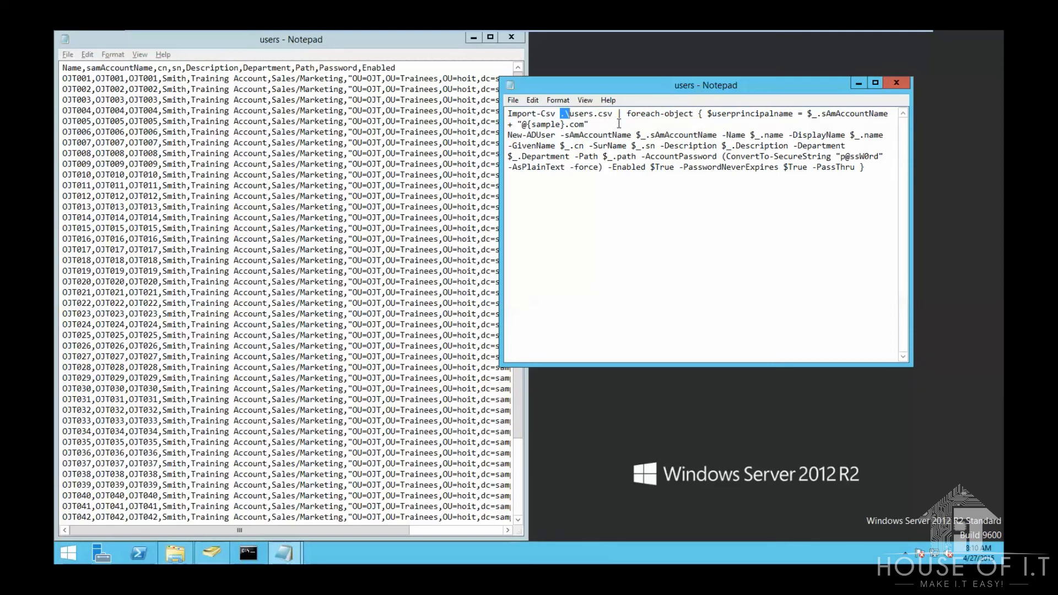
{"action": "left_click_drag", "start_coordinate": [617, 113], "coordinate": [694, 113]}
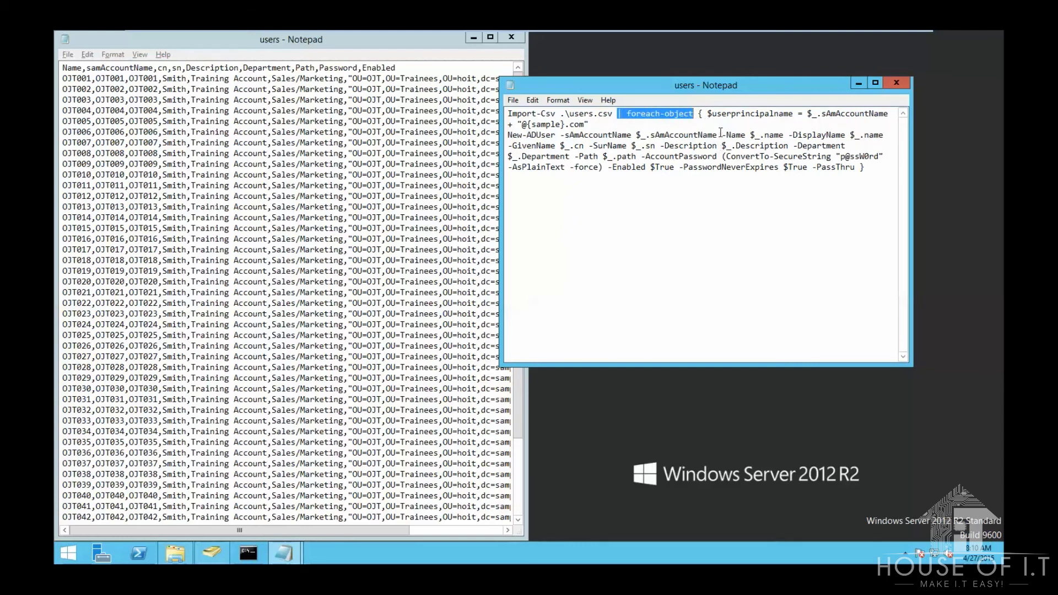
Highlight the userprincipalname value, sample domain suffix, New-ADUser command and sAmAccountName parameter.
{"action": "left_click", "coordinate": [720, 124]}
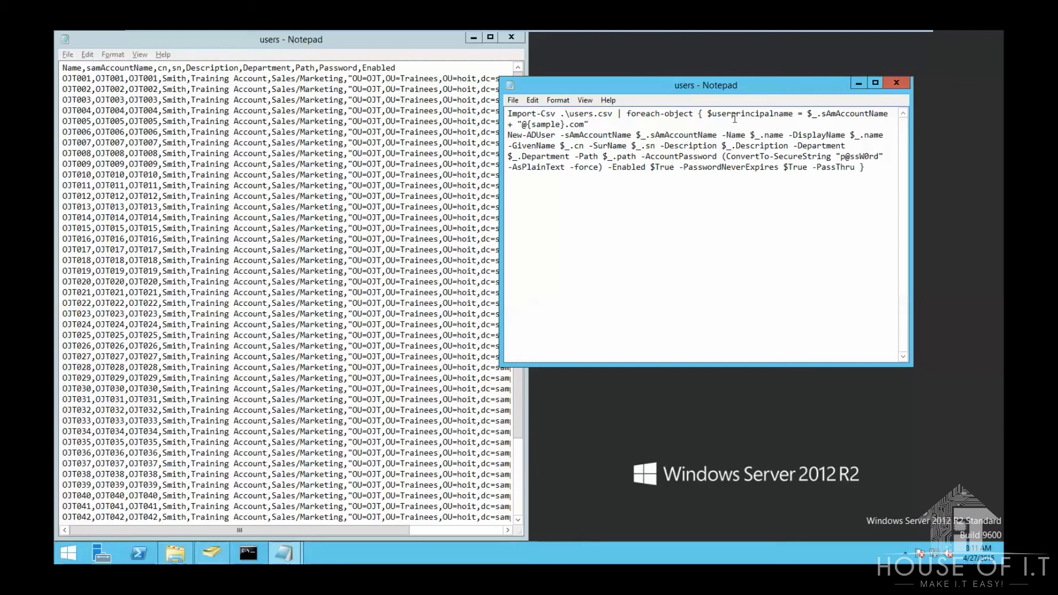
{"action": "left_click_drag", "start_coordinate": [711, 115], "coordinate": [883, 114]}
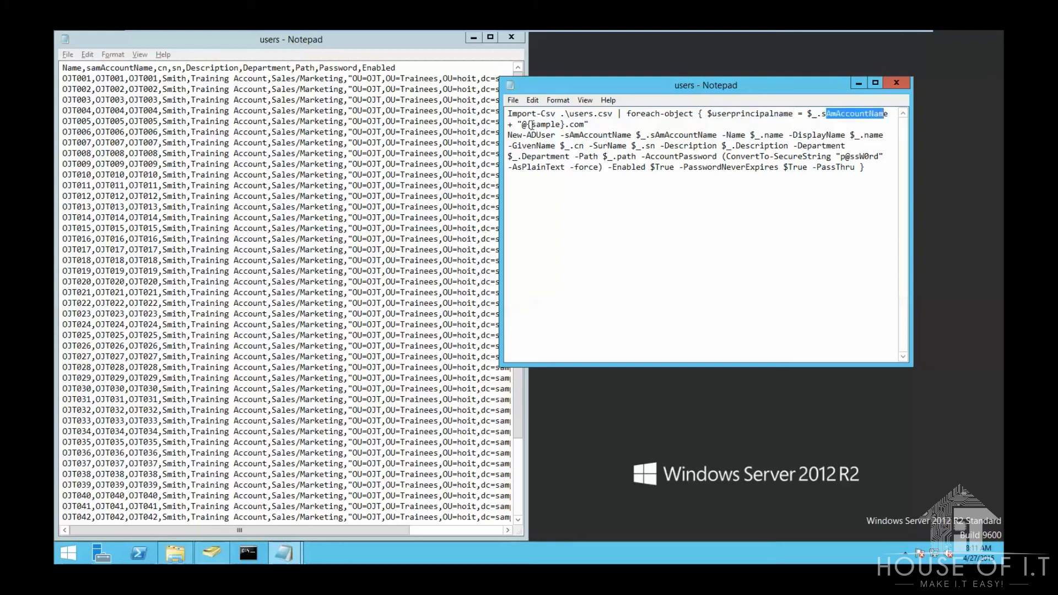
{"action": "left_click_drag", "start_coordinate": [523, 125], "coordinate": [580, 125]}
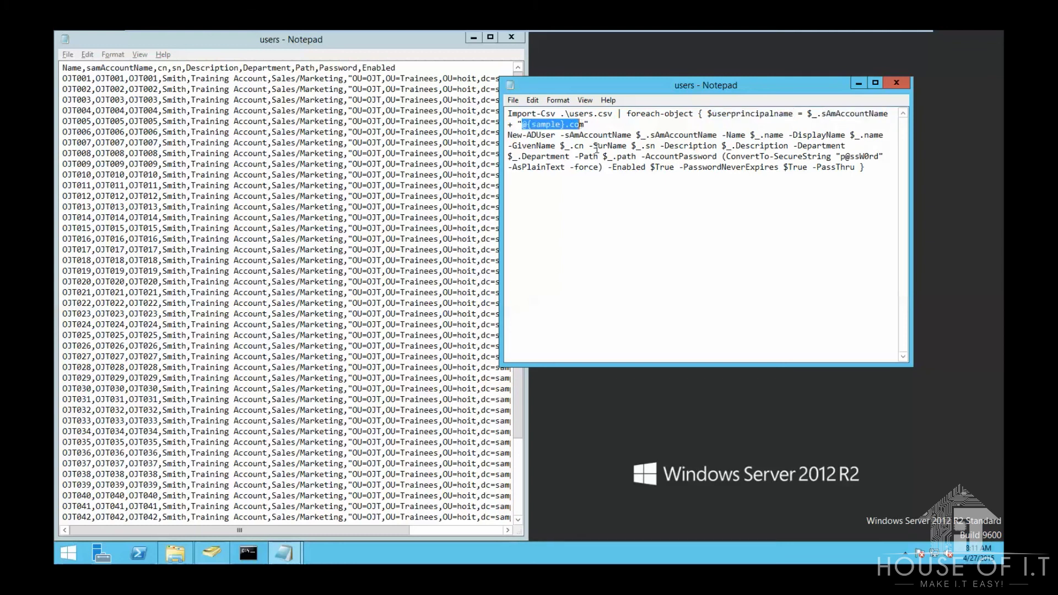
{"action": "left_click_drag", "start_coordinate": [507, 135], "coordinate": [555, 135]}
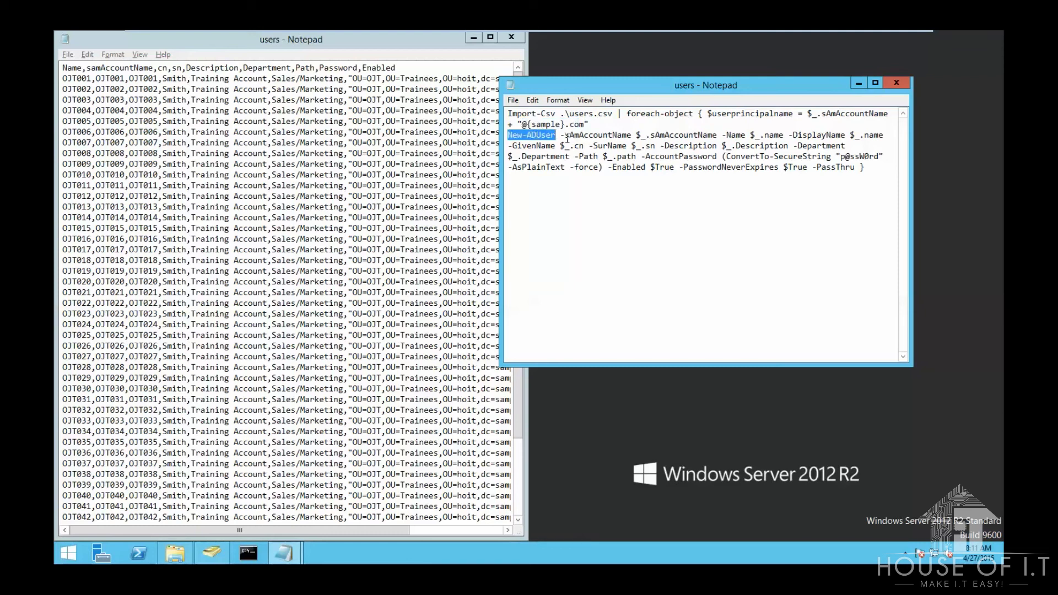
{"action": "left_click_drag", "start_coordinate": [565, 136], "coordinate": [631, 136]}
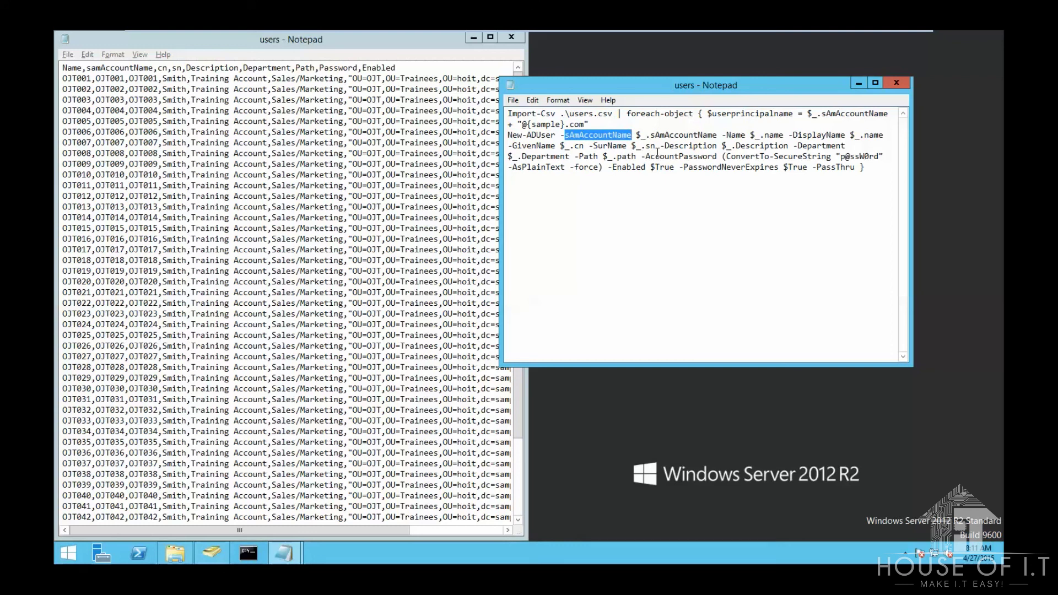
{"action": "left_click", "coordinate": [684, 138]}
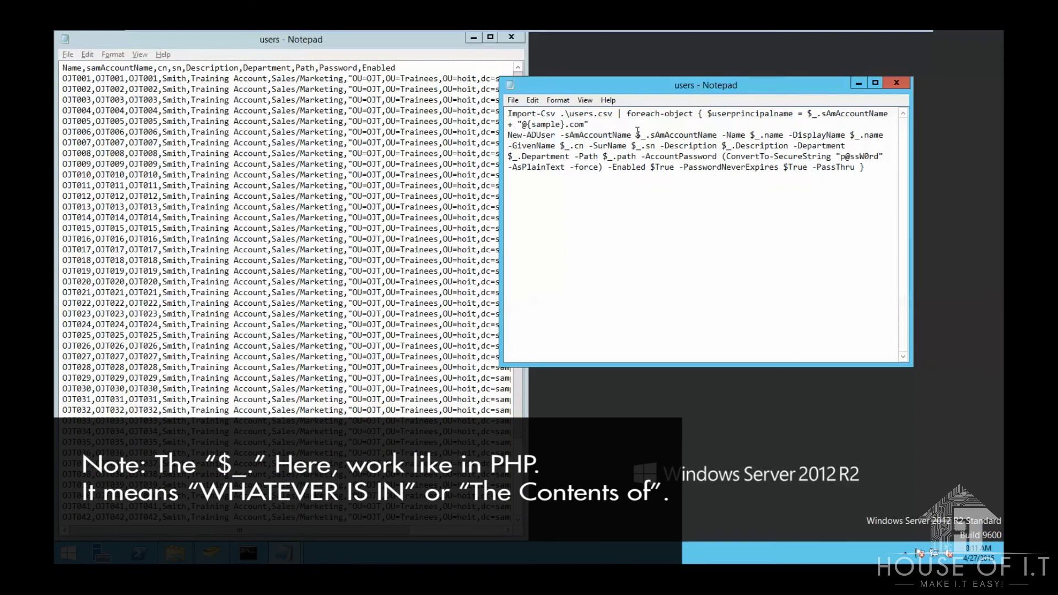
{"action": "left_click_drag", "start_coordinate": [637, 135], "coordinate": [650, 135]}
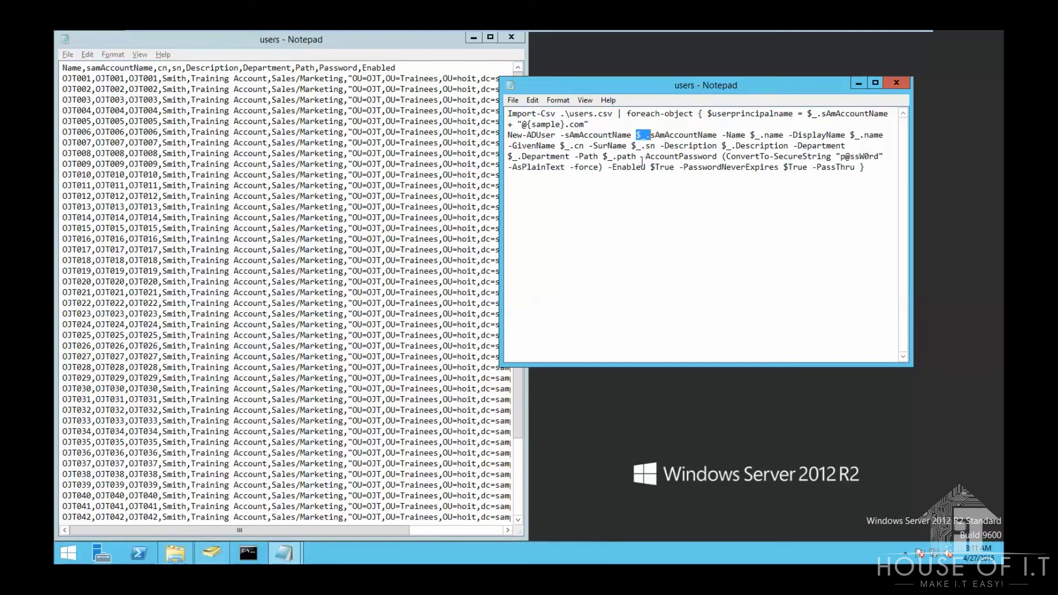
{"action": "left_click_drag", "start_coordinate": [512, 167], "coordinate": [565, 171]}
{"action": "left_click", "coordinate": [562, 204]}
{"action": "left_click_drag", "start_coordinate": [577, 167], "coordinate": [601, 168]}
{"action": "left_click", "coordinate": [592, 212]}
{"action": "left_click", "coordinate": [395, 194]}
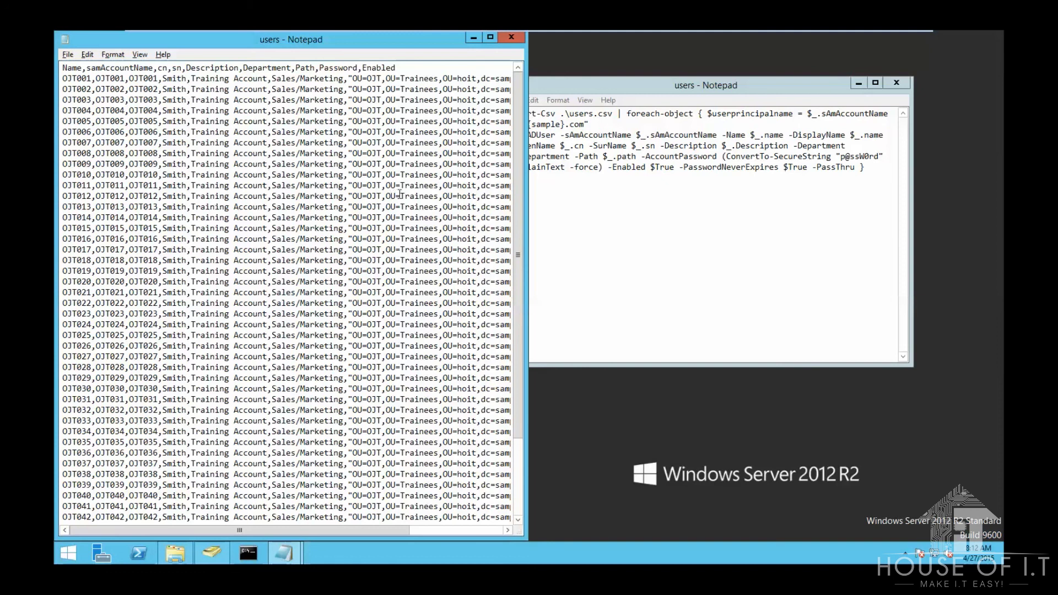
Minimize Notepad and refresh the OJT OU to list accounts OJT001–OJT050 created by .\users.ps1.
{"action": "left_click", "coordinate": [576, 215]}
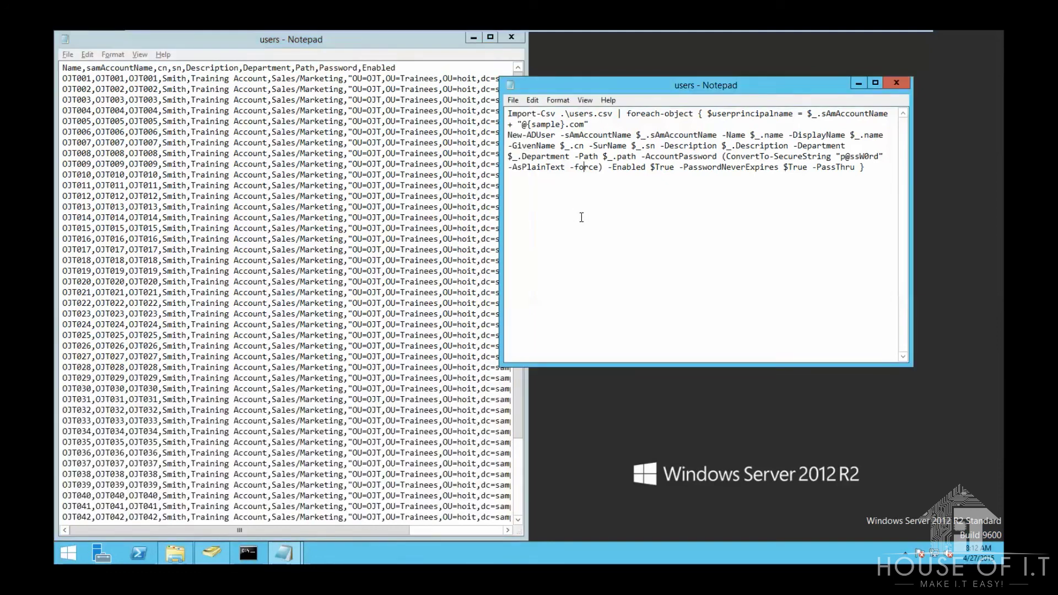
{"action": "left_click", "coordinate": [473, 38]}
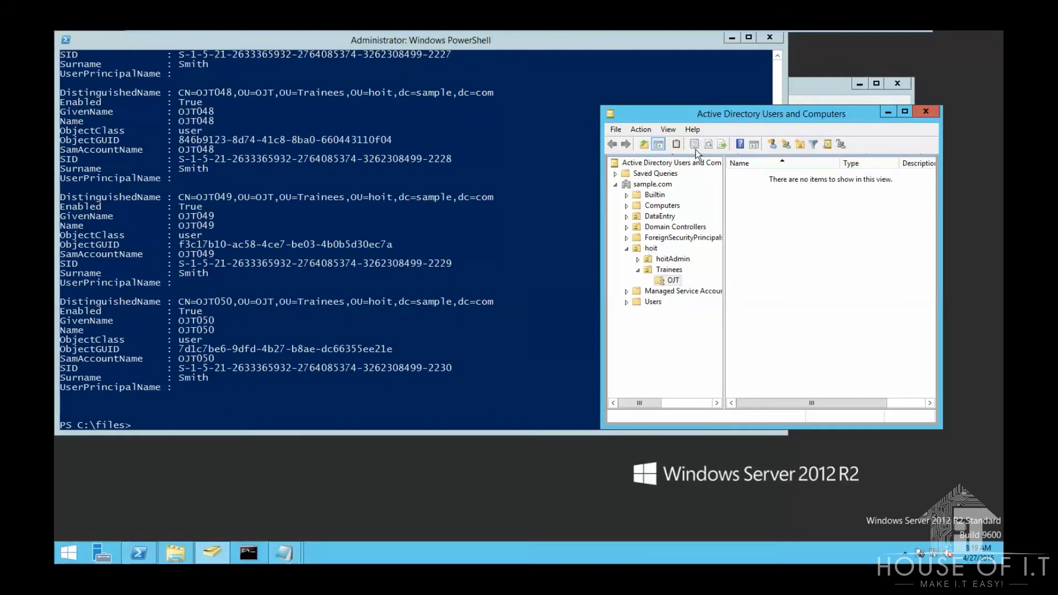
{"action": "left_click", "coordinate": [695, 147]}
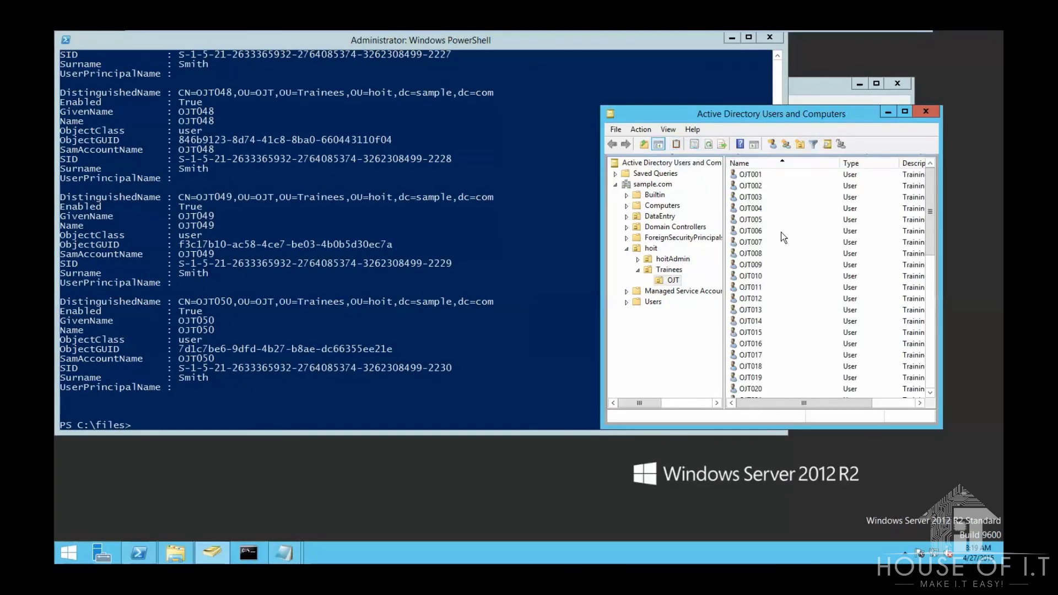